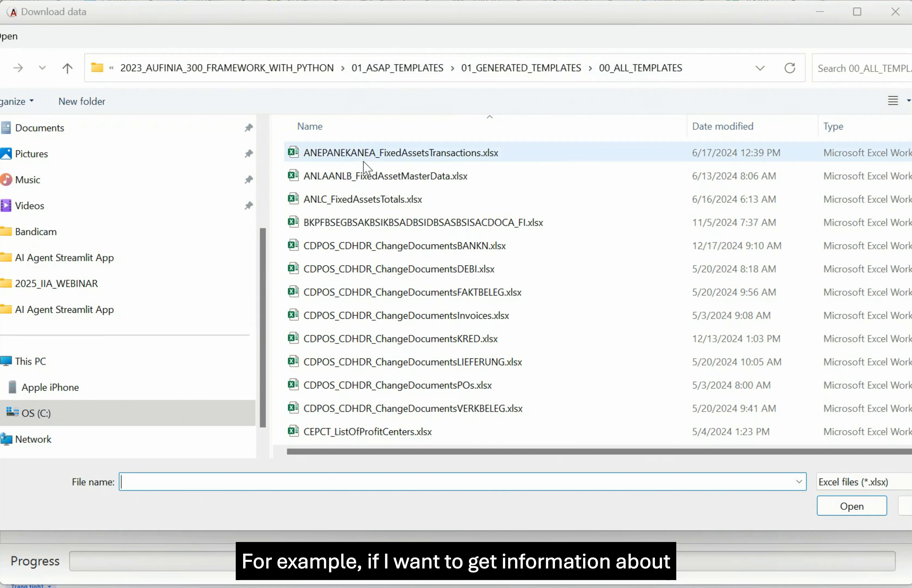
Open the ANLC_FixedAssetsTotals.xlsx template from the 00_ALL_TEMPLATES folder.
click(368, 208)
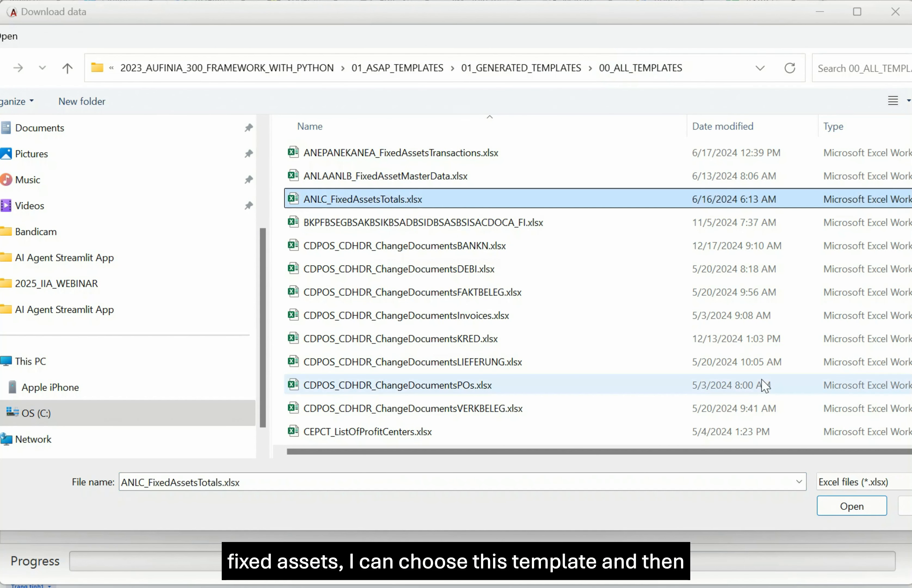
click(864, 512)
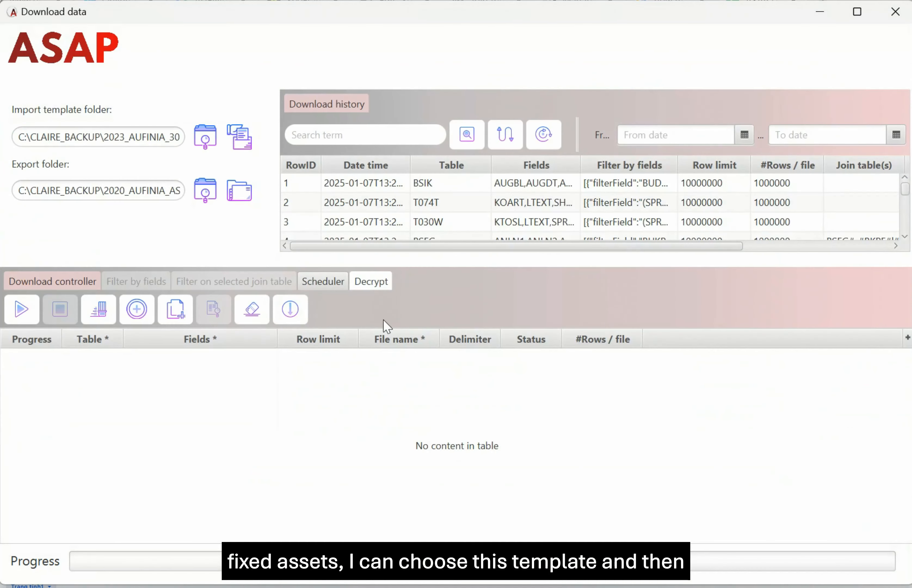
Load the template's ANLC.csv and ANLC2.csv extracts into the download queue and select the first.
click(239, 138)
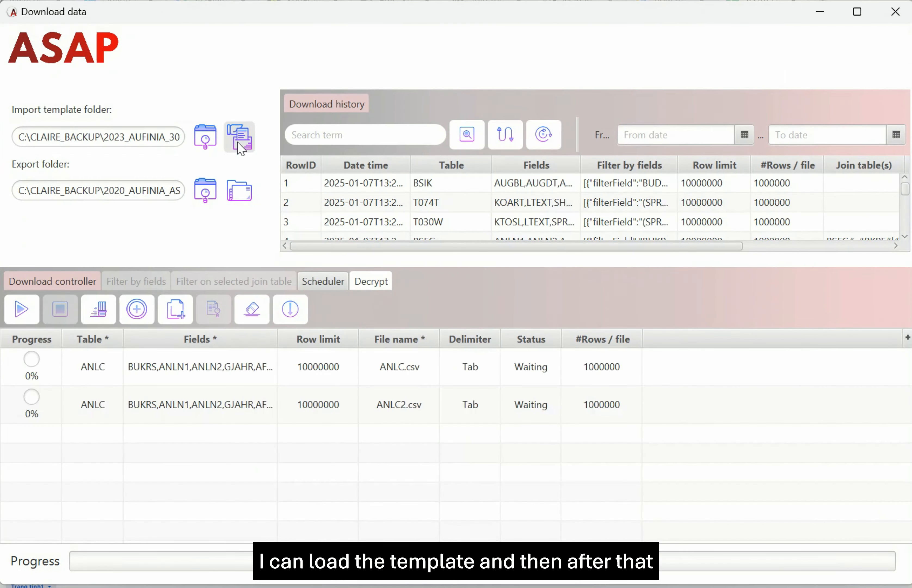
click(203, 374)
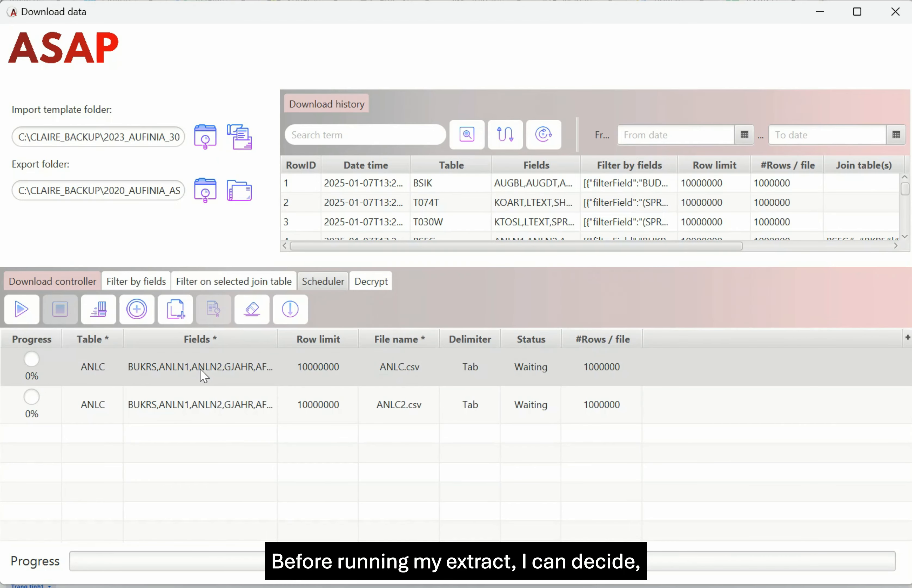
Show the first ANLC extract's field filters and change GJAHR to 2023–2024.
click(129, 287)
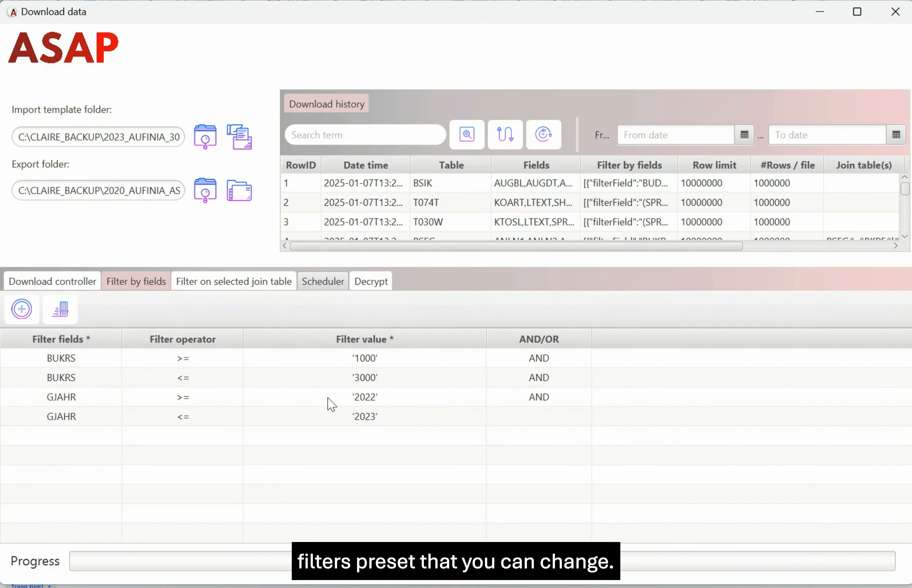
double_click(366, 401)
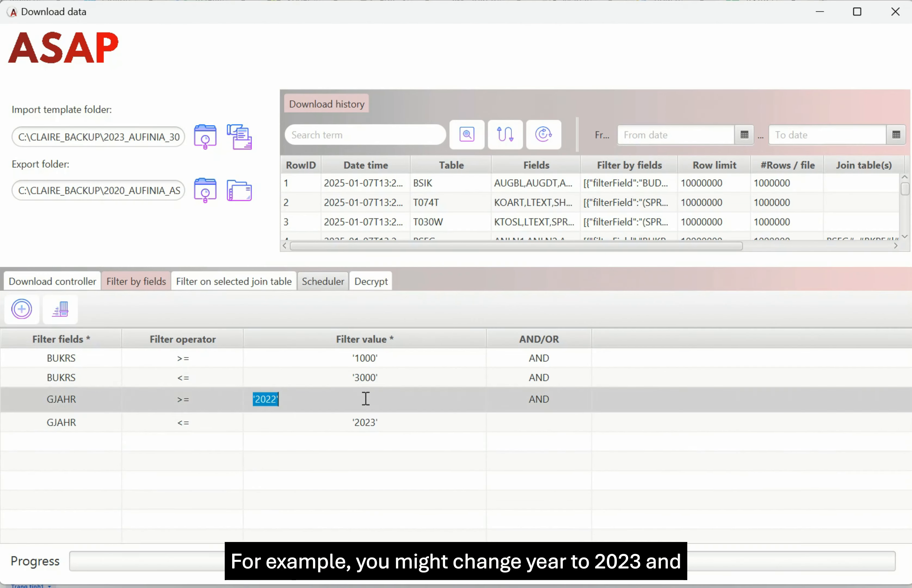
click(273, 401)
key(shift+Right)
text(3)
key(Return)
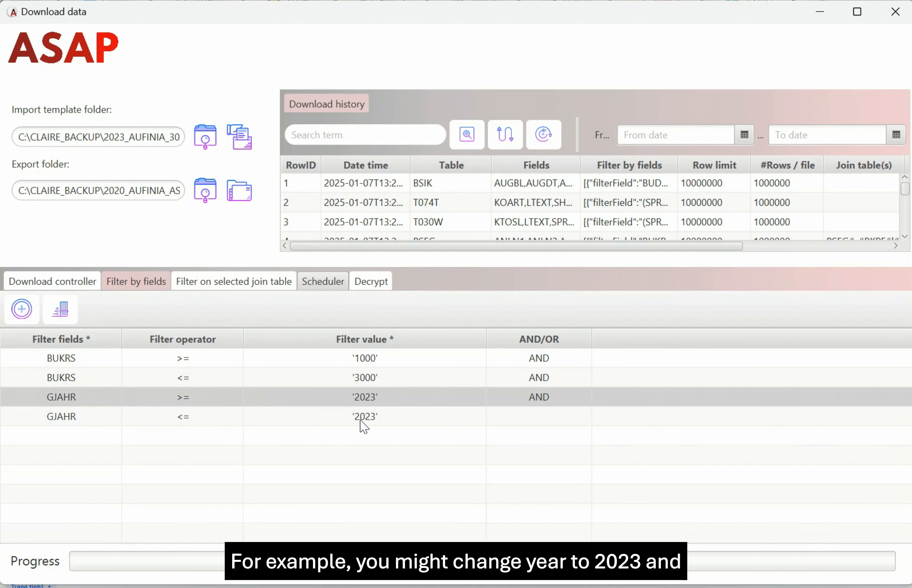
double_click(363, 417)
click(274, 419)
key(BackSpace)
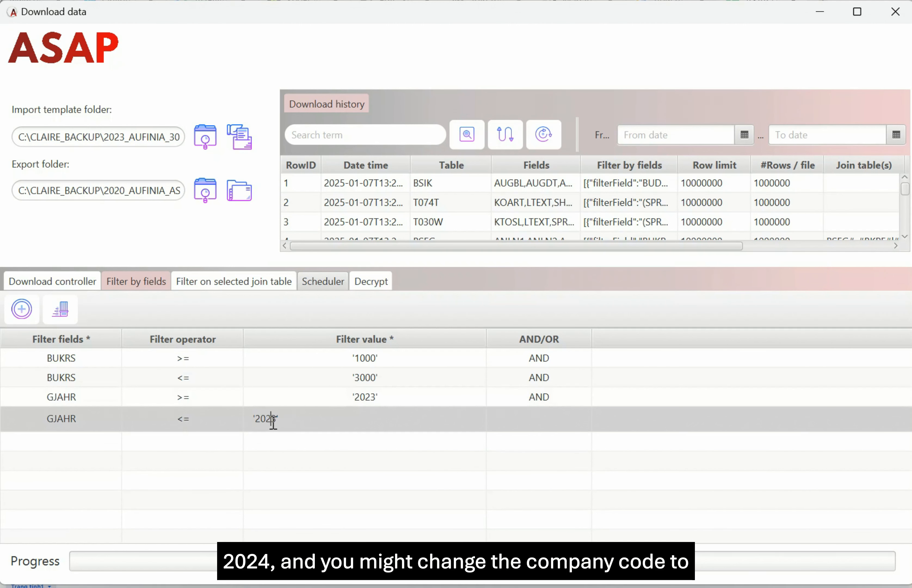
text(4)
key(Return)
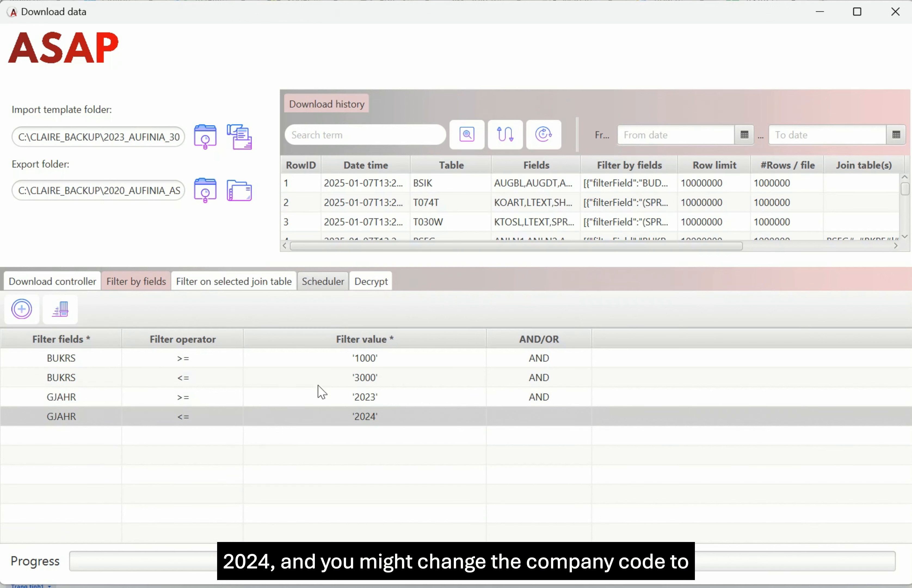
Restore the GJAHR filter to 2022–2023, leaving BUKRS 1000–3000 unchanged.
double_click(372, 358)
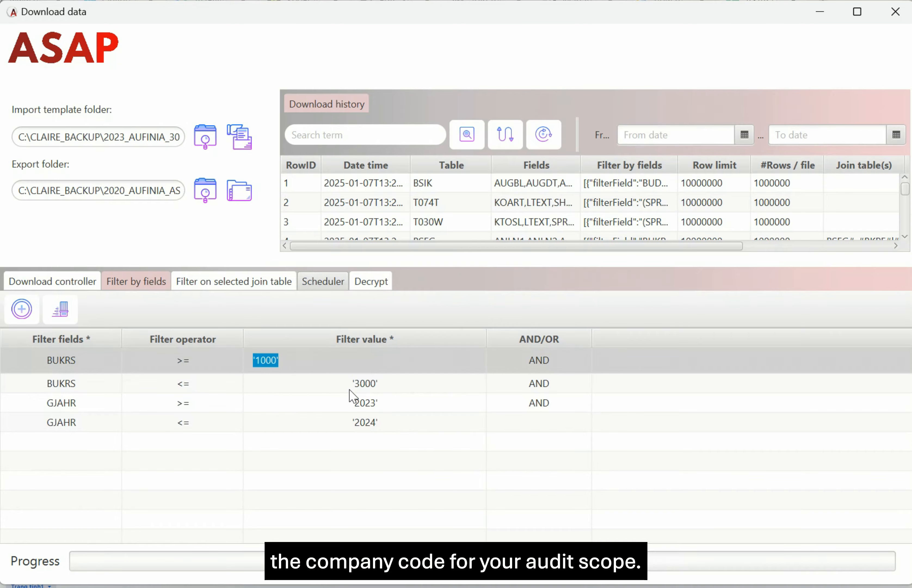
double_click(368, 403)
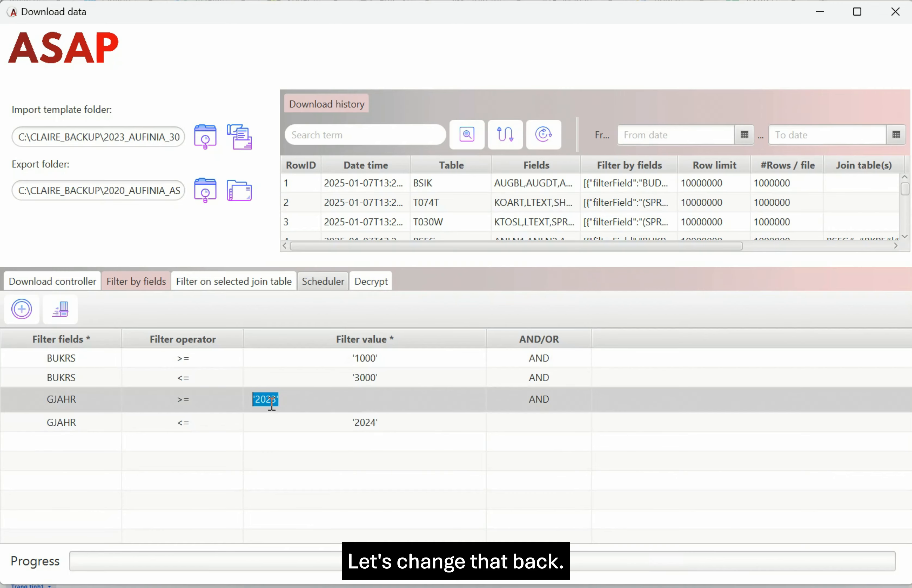
text('2022')
key(Return)
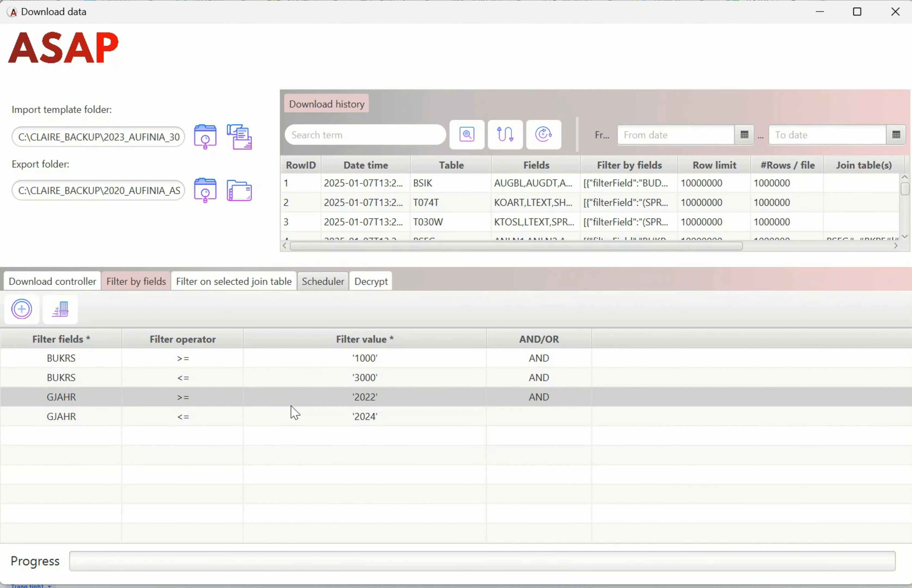
double_click(367, 418)
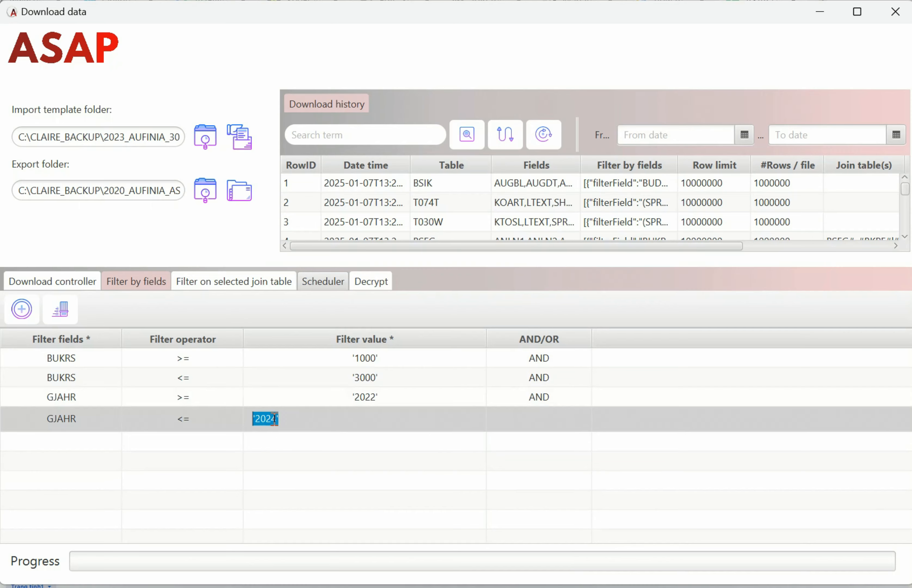
text('2023')
key(Return)
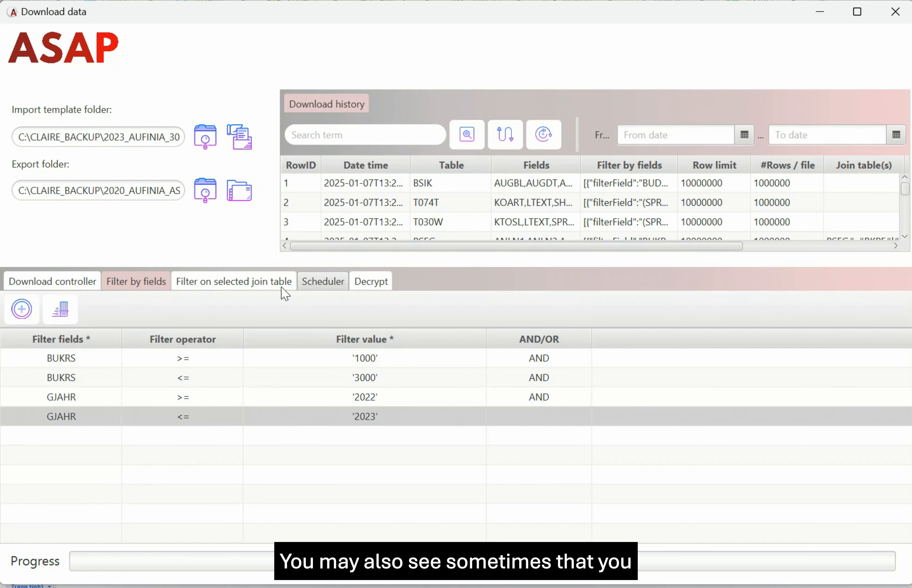
Confirm no join-table filter is defined, then return to the two-extract download queue.
click(255, 289)
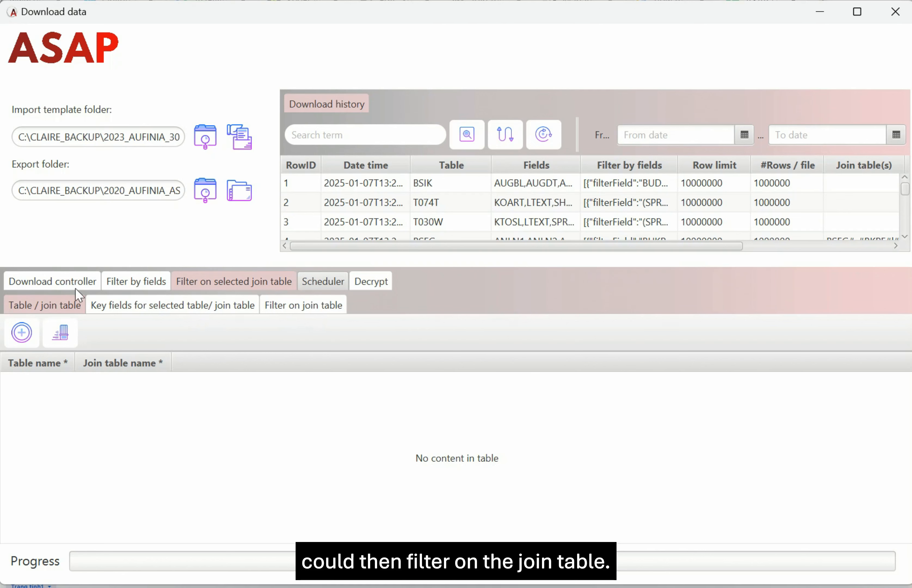
click(54, 285)
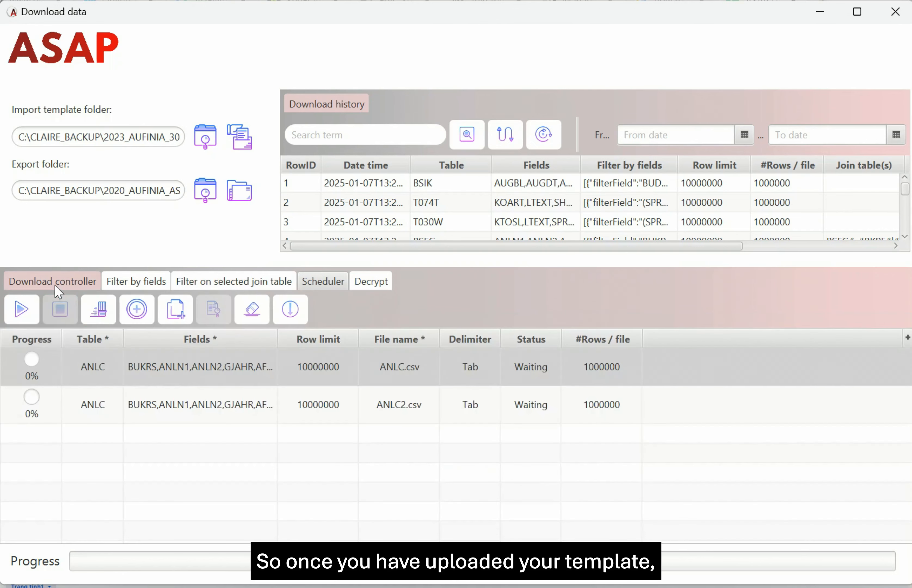
Run both ANLC extracts without encryption and open the ASAP_EXTRACTS export folder.
click(28, 316)
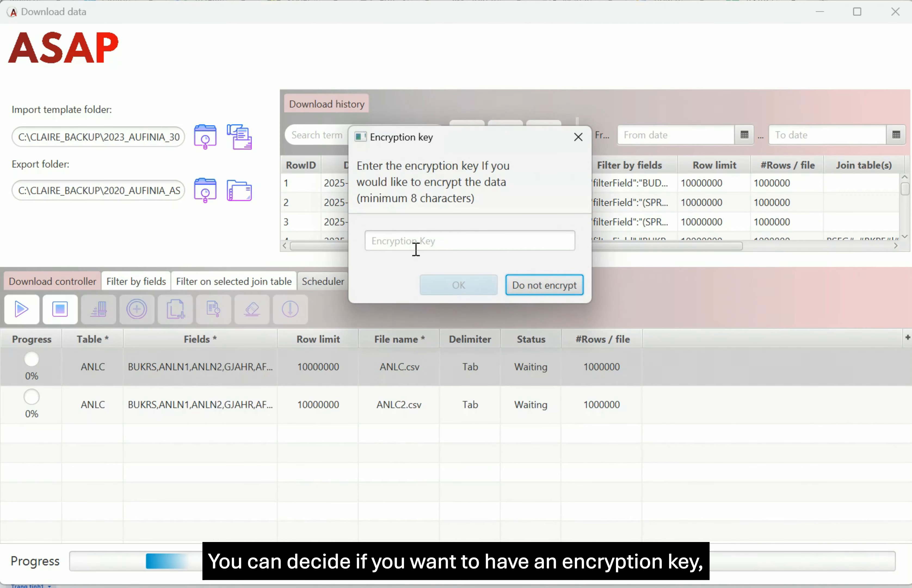
click(535, 287)
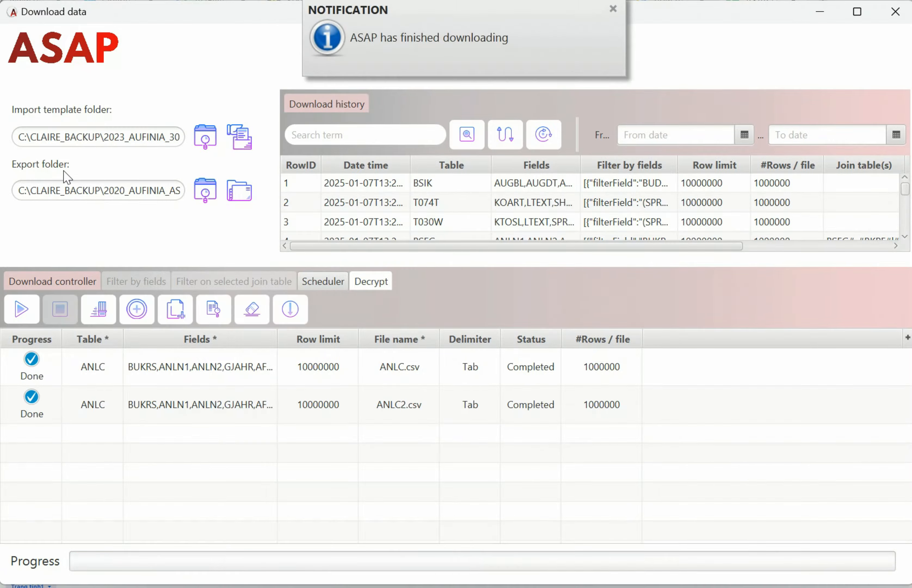
click(239, 190)
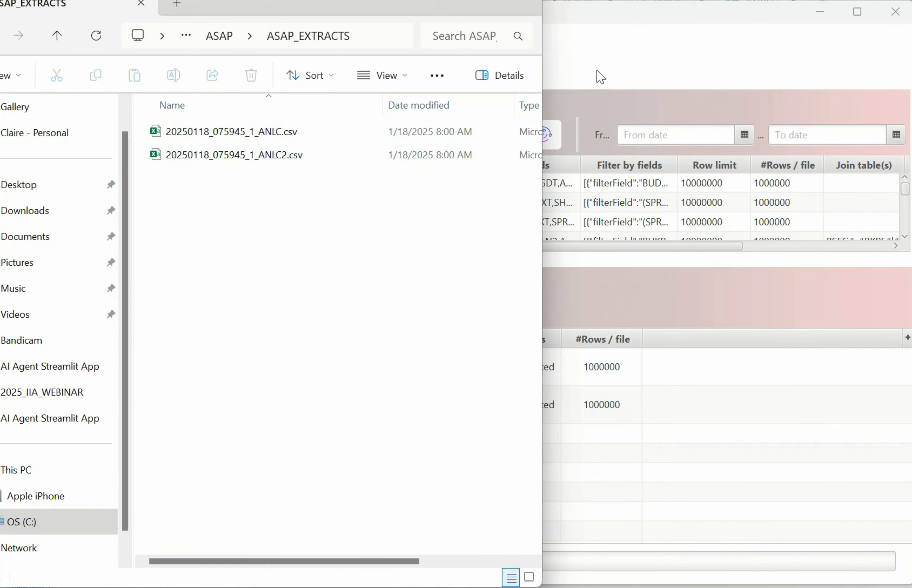
Bring ASAP back to the front and clear the completed ANLC rows from the queue.
click(600, 77)
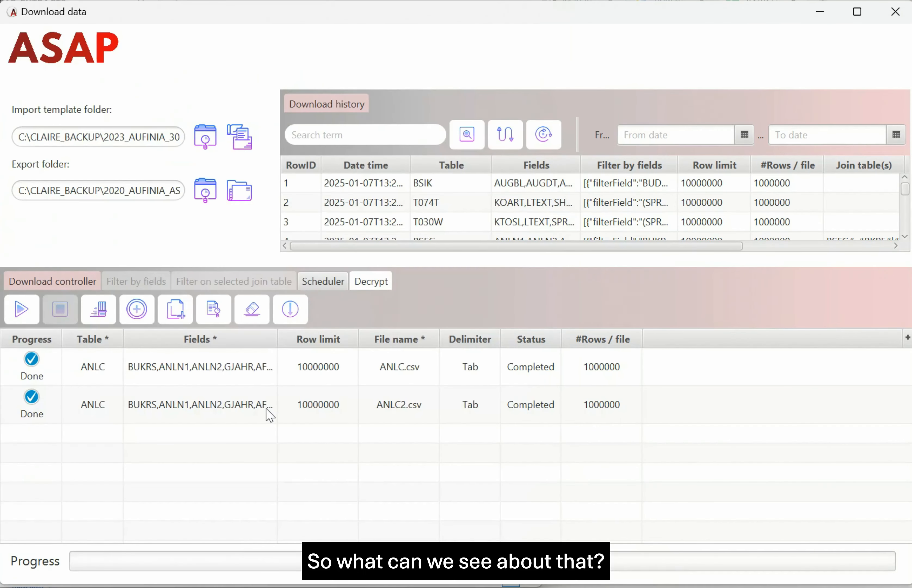
click(252, 309)
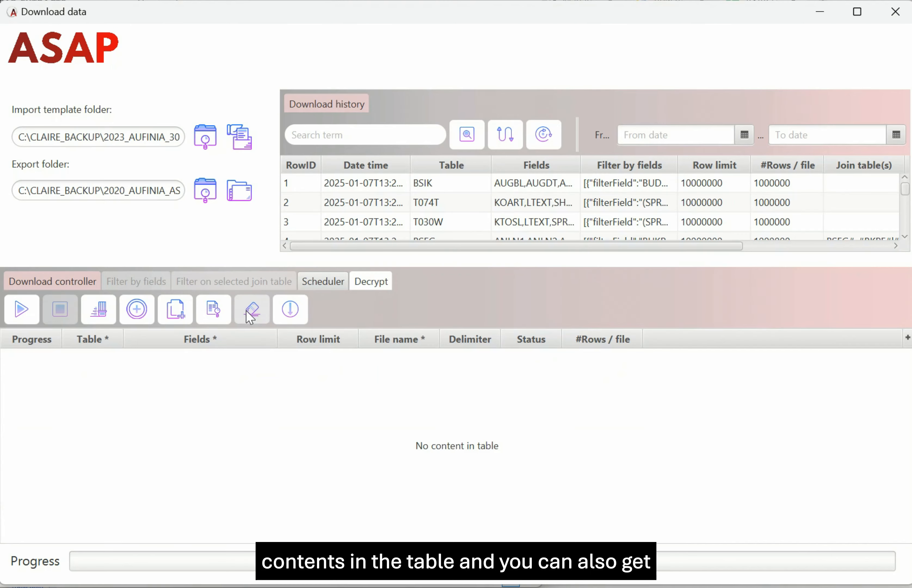
Re-queue the newest ANLC history entry and rename its output file to ANLC_V2.
click(374, 165)
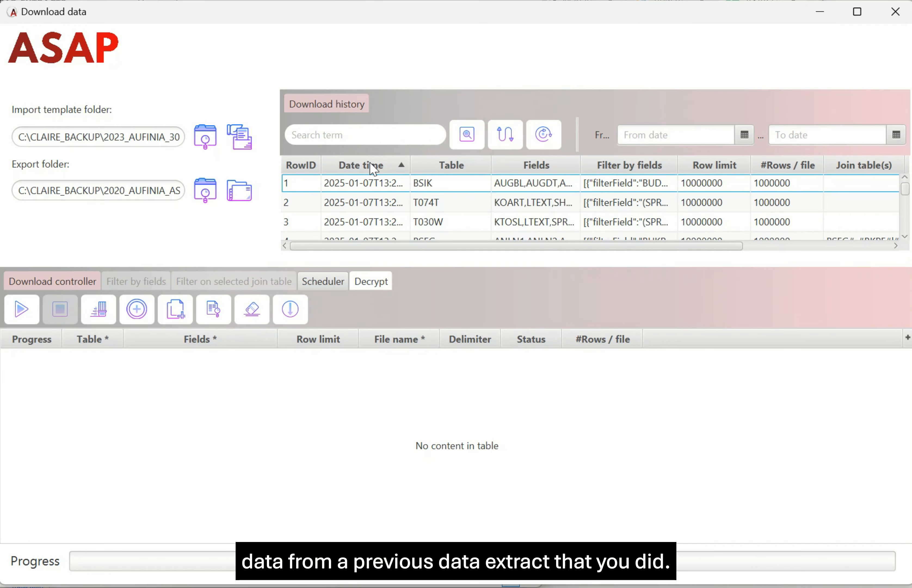
click(373, 165)
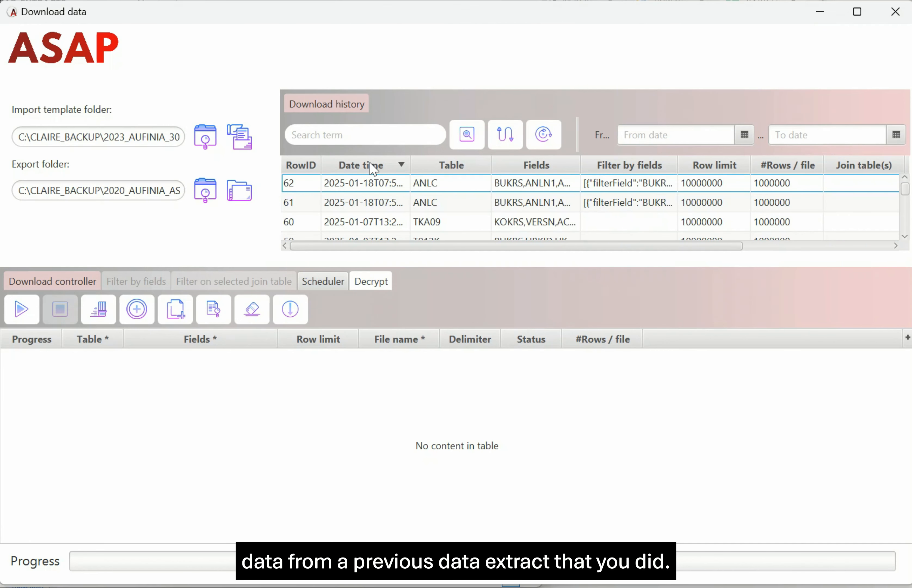
click(372, 189)
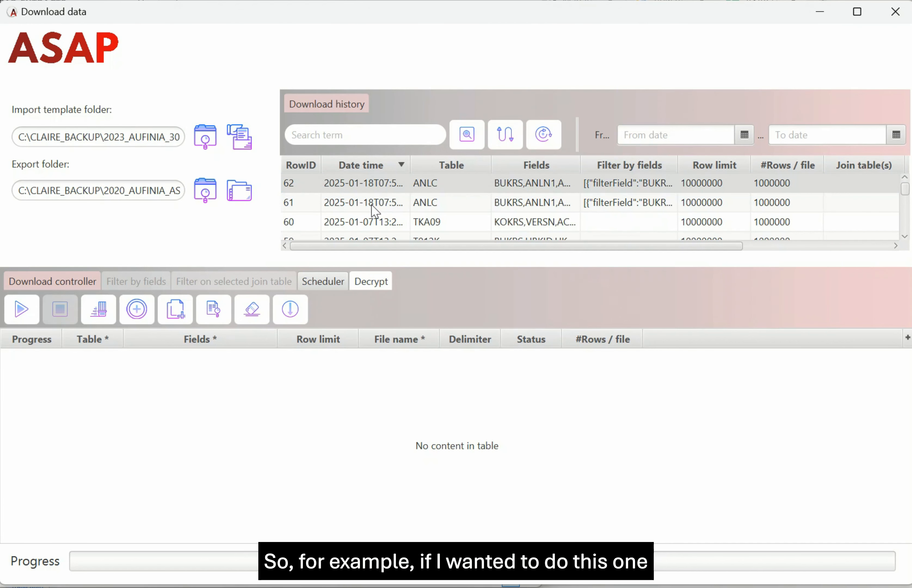
click(505, 135)
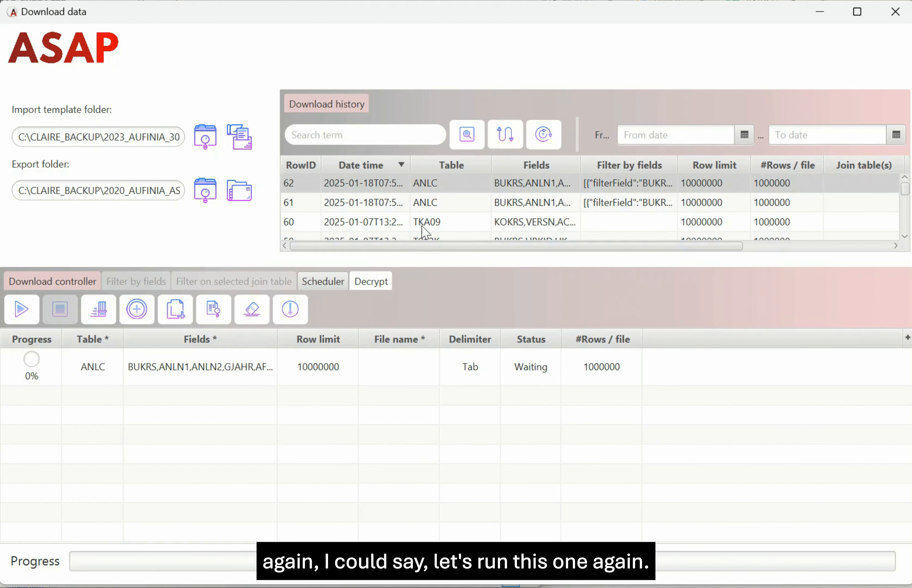
double_click(405, 362)
text(ANLC_V2)
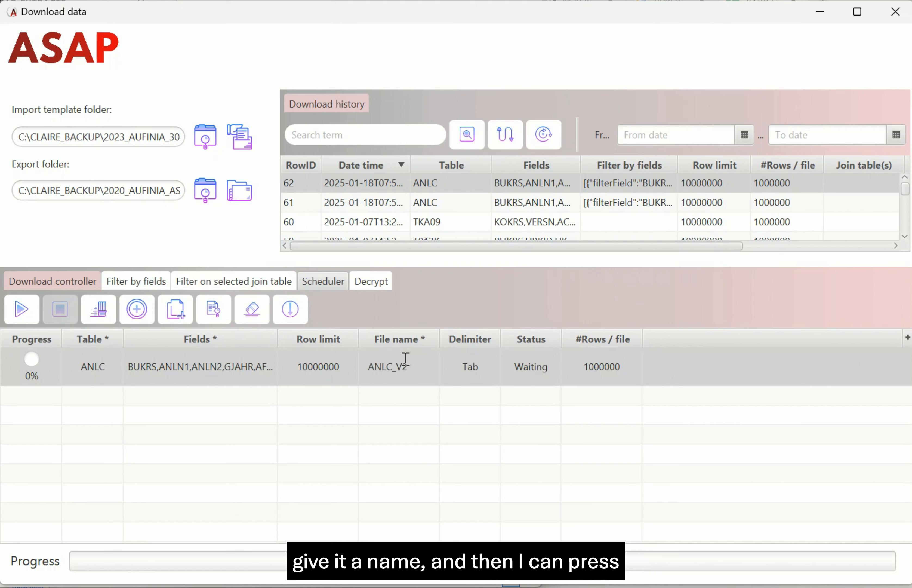
key(Return)
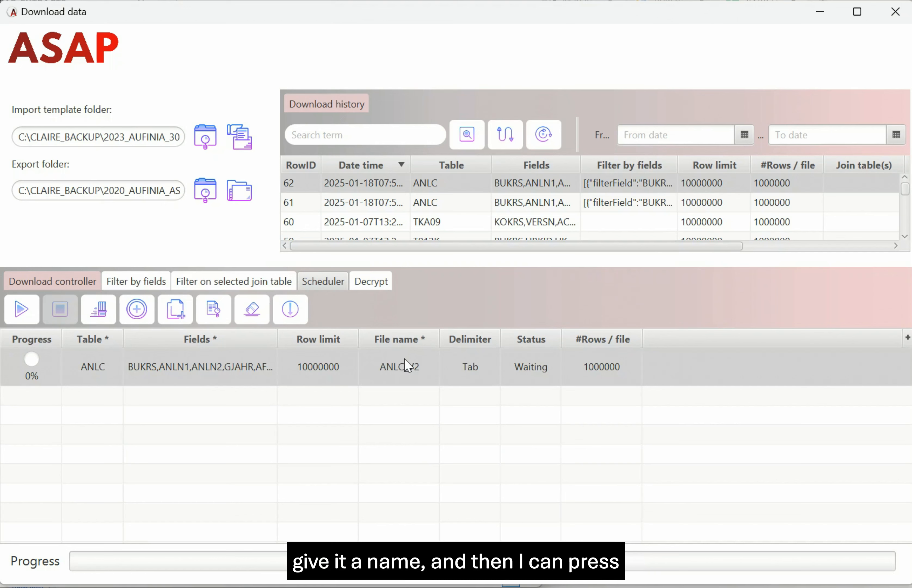
Download ANLC_V2 without encryption and dismiss the download-started and download-finished notices.
click(27, 318)
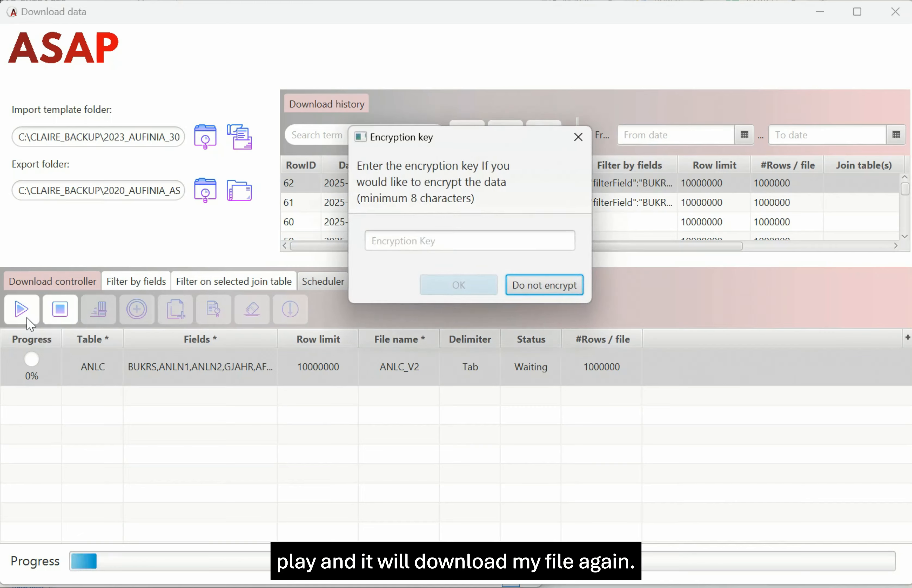
click(544, 284)
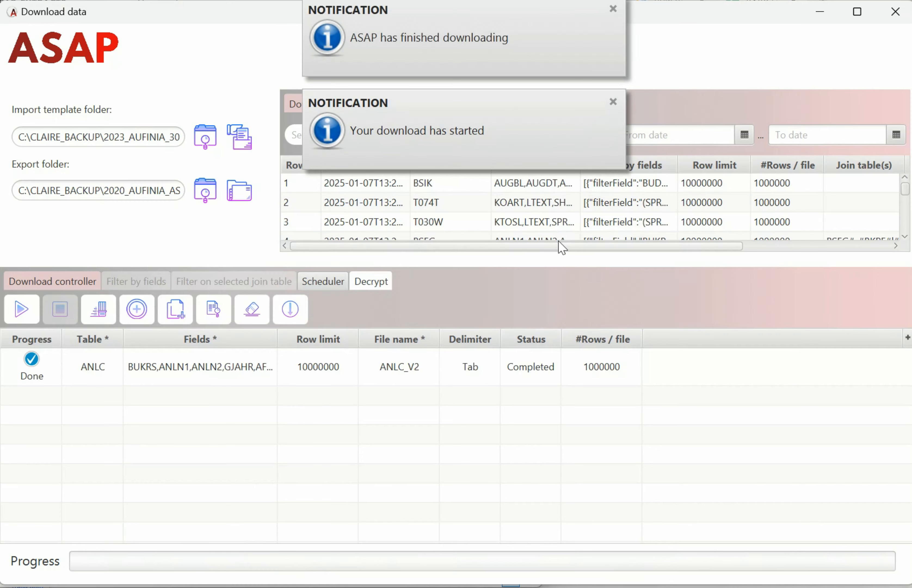
click(612, 103)
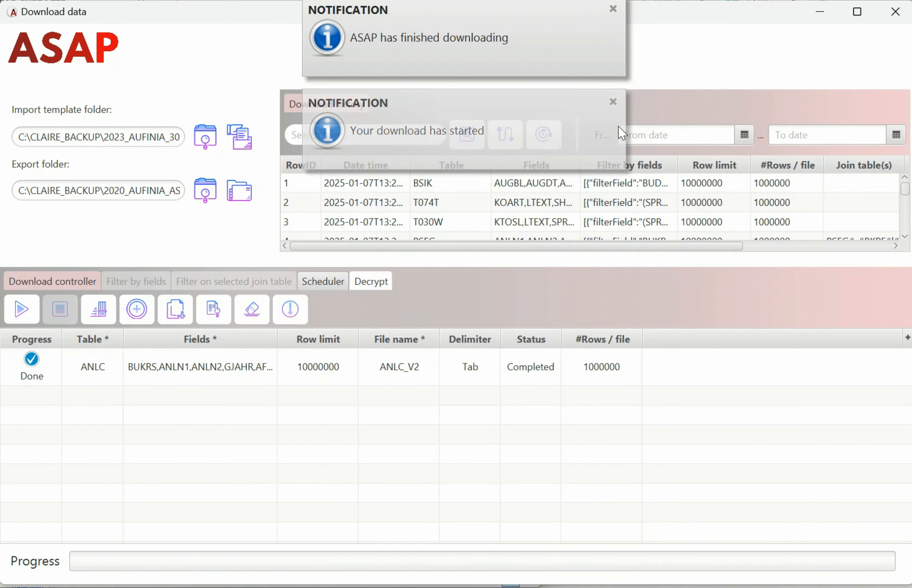
click(612, 10)
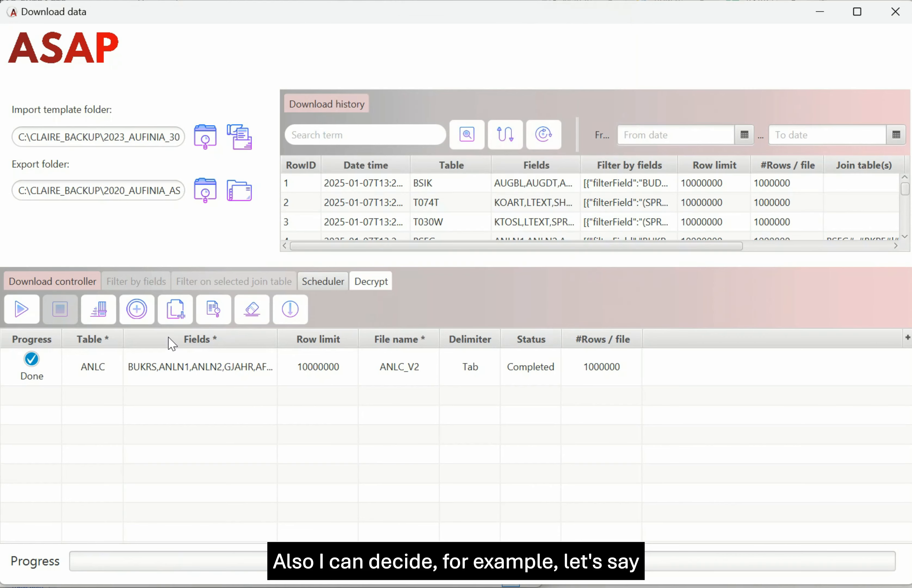
click(184, 373)
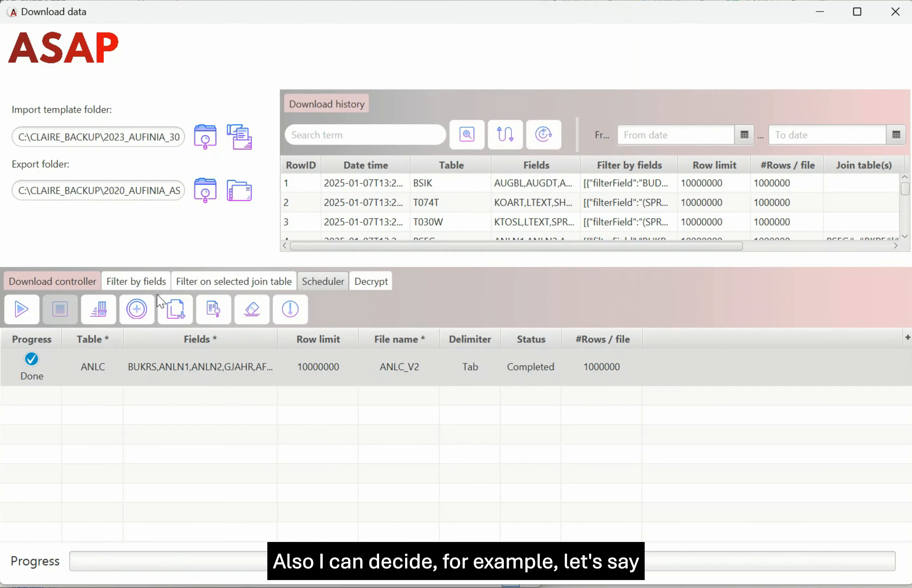
Change the ANLC GJAHR filter to 2023–2024 and add a blank row to the download queue.
click(152, 281)
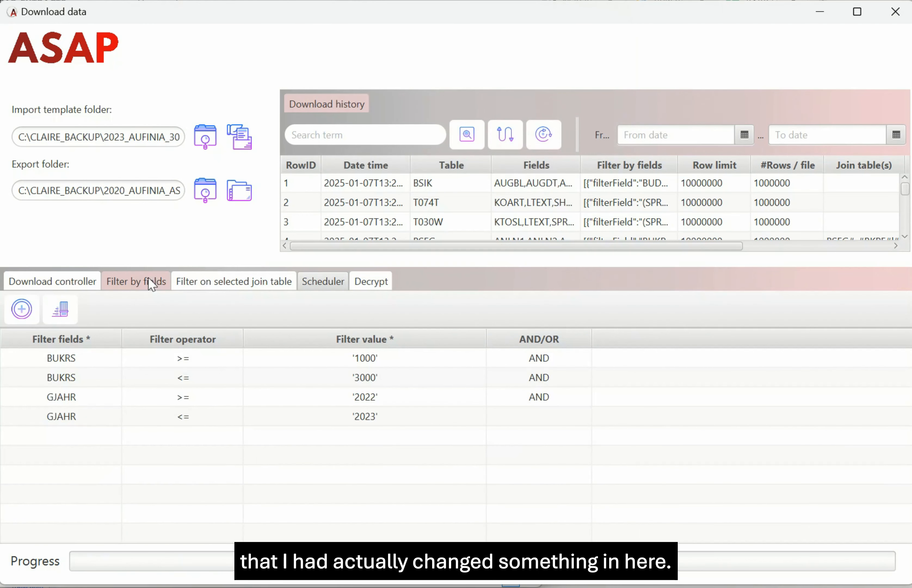
double_click(372, 398)
click(276, 400)
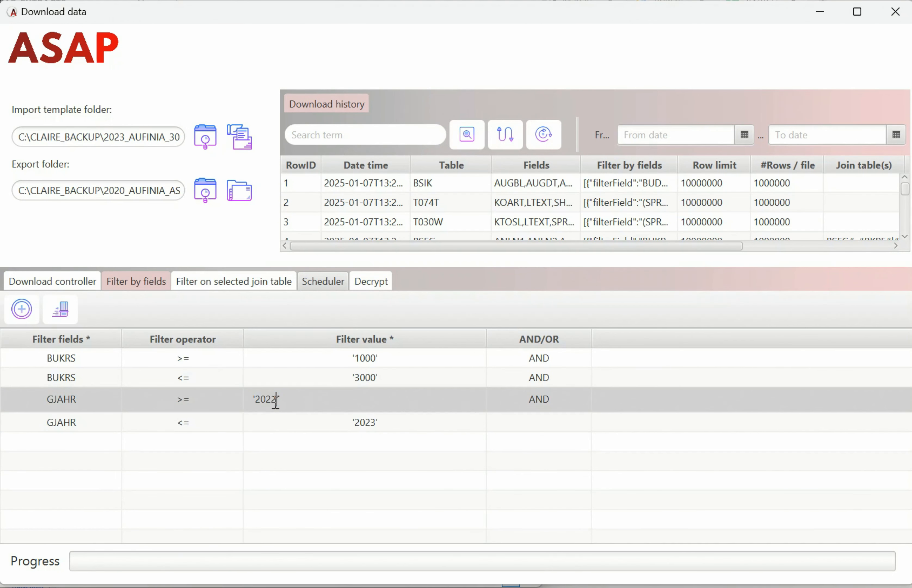
key(Return)
click(366, 421)
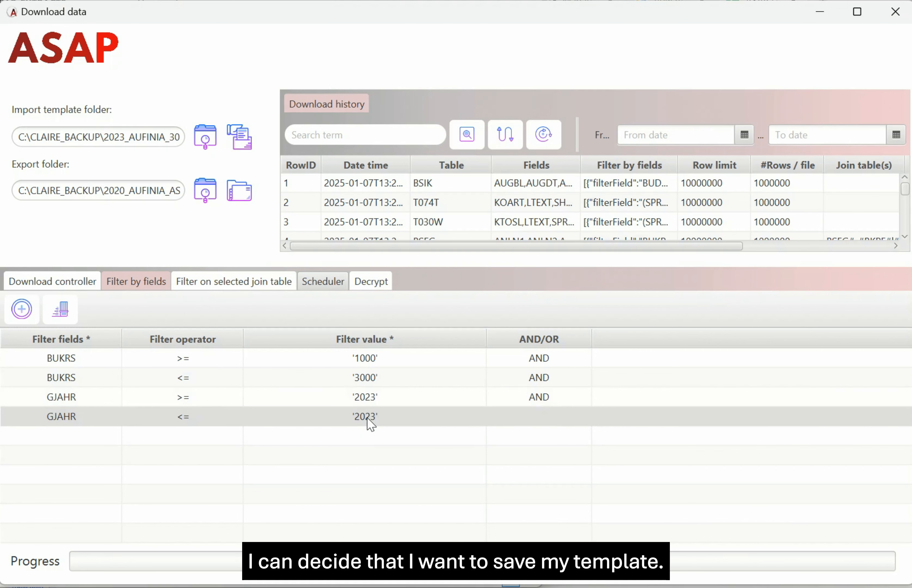
click(366, 418)
click(275, 419)
key(BackSpace)
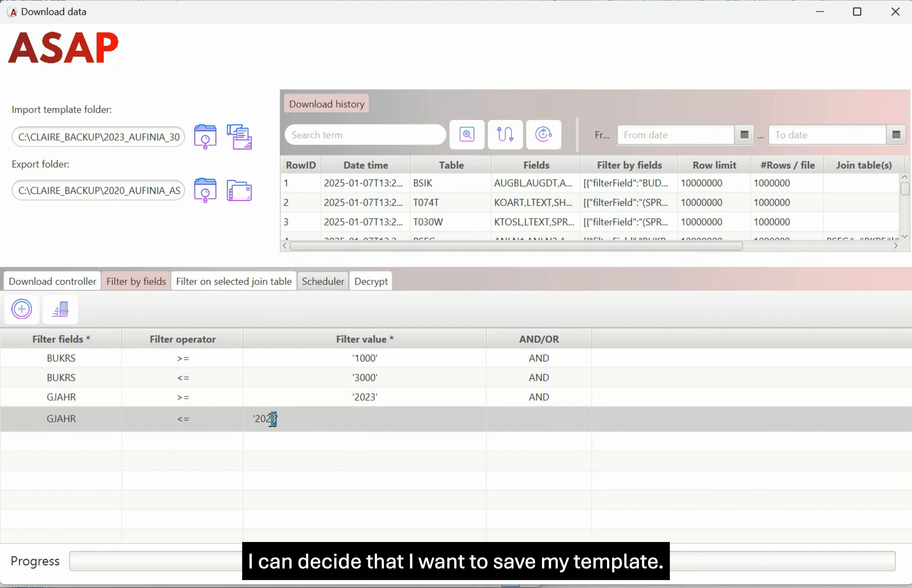
text(4)
key(Return)
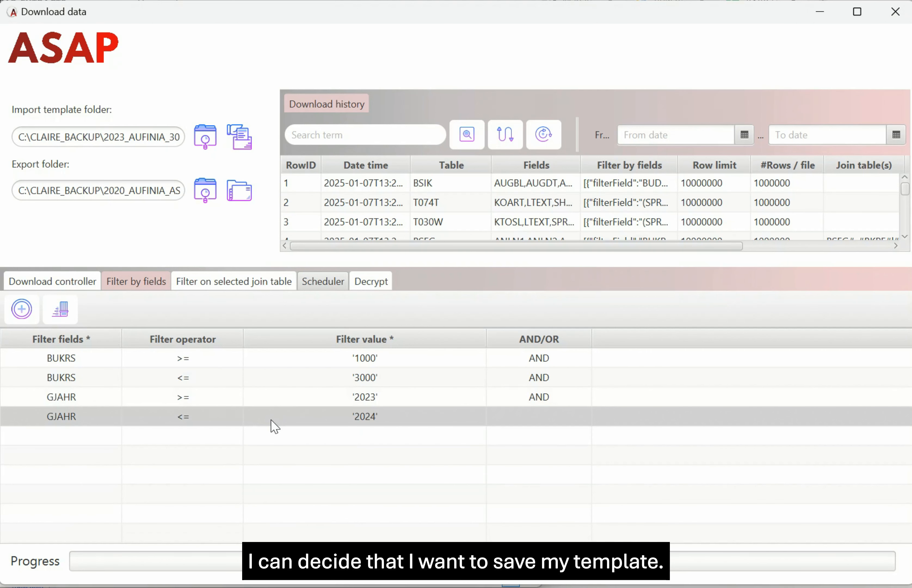
click(57, 283)
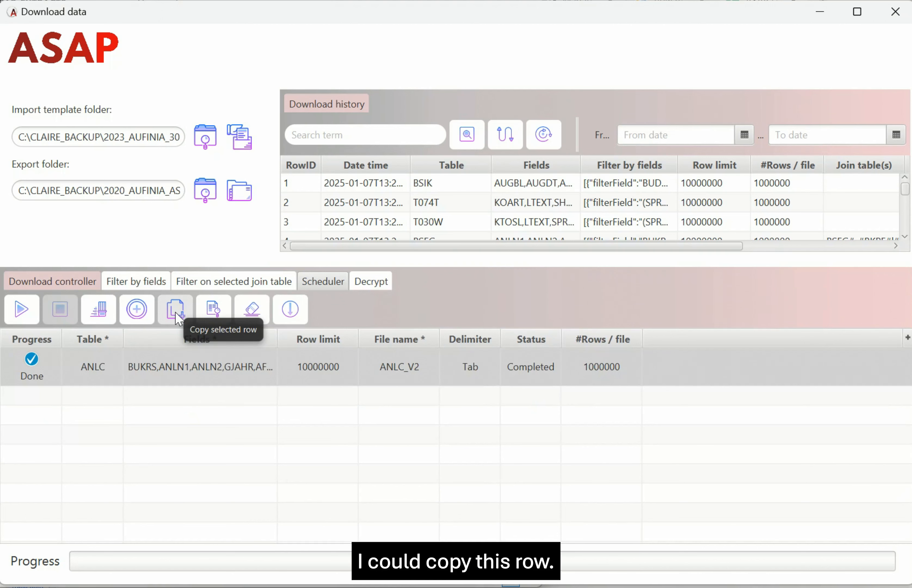
click(134, 316)
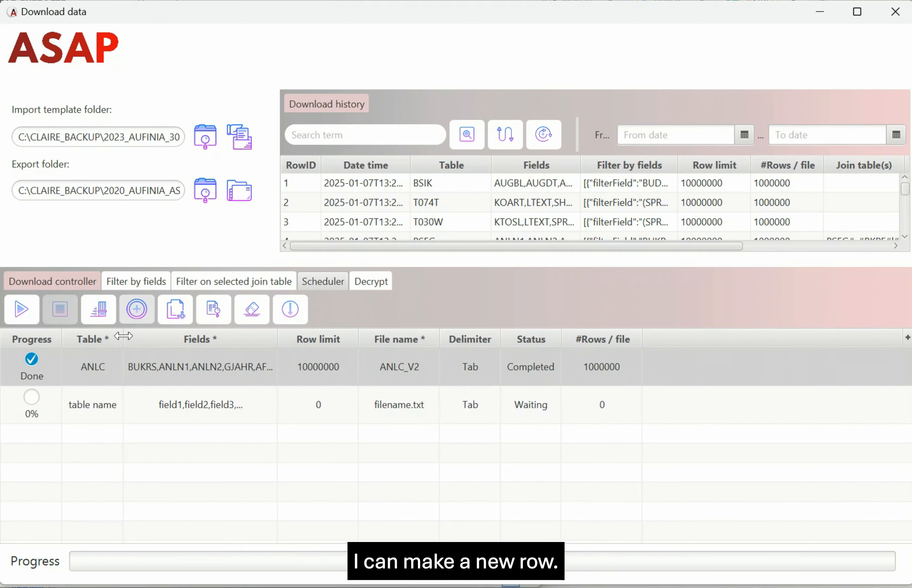
Set the new row's table to LFA1 with fields NAME1,LIFNR.
double_click(98, 408)
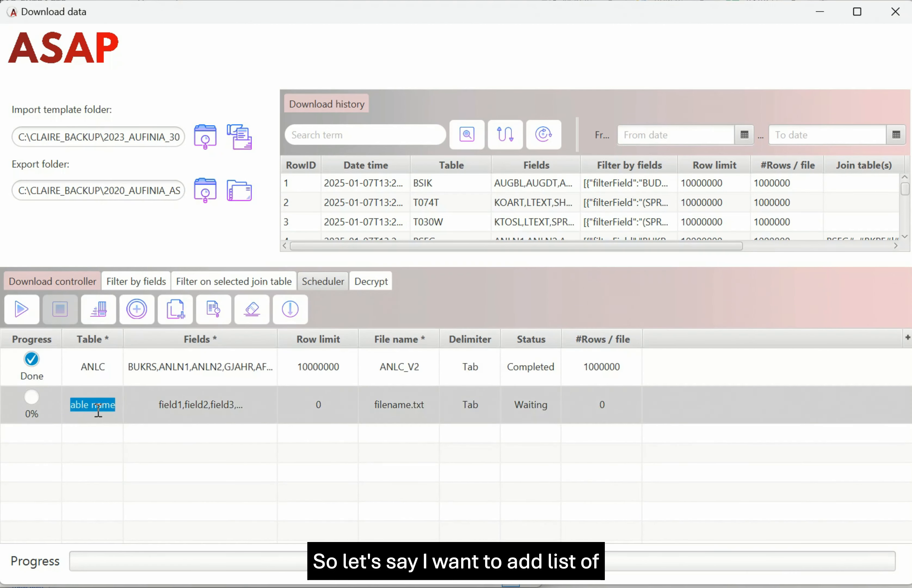
text(LFA1)
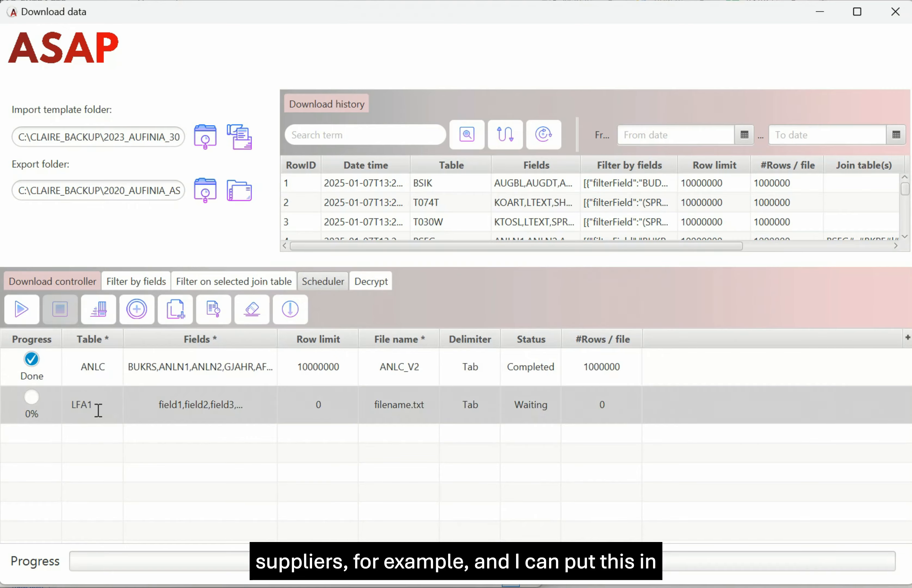
double_click(200, 404)
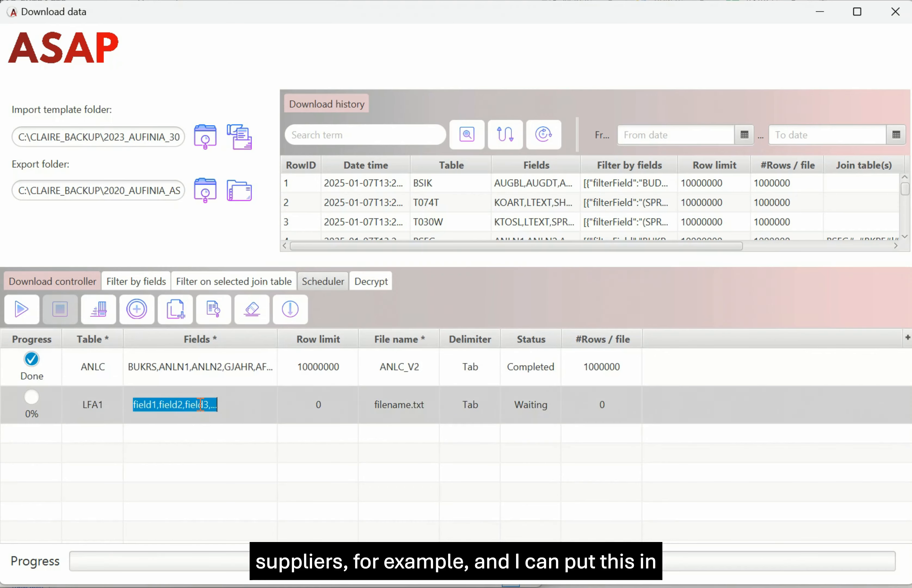
text(NAME1,)
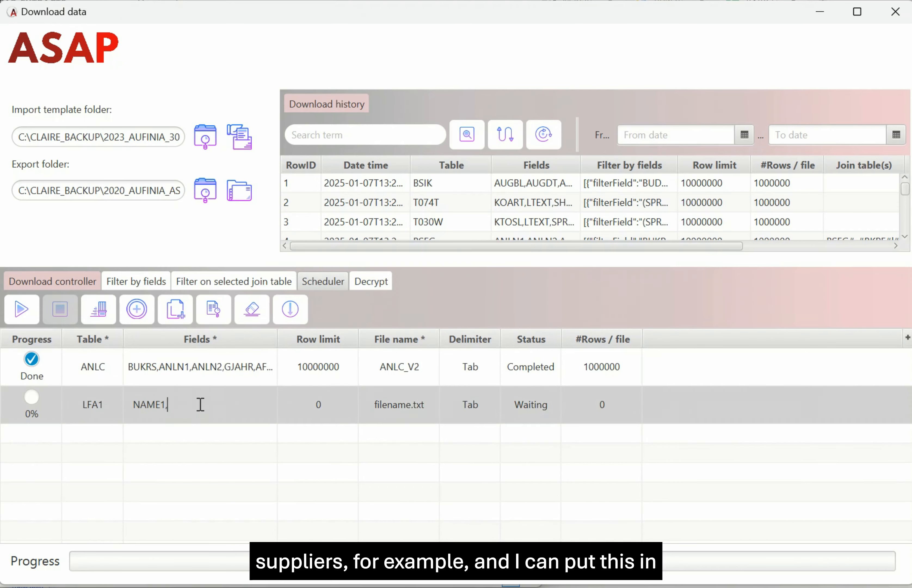
text(LIFNR)
key(Return)
Name the output file LFA1.txt and start the LFA1 download.
double_click(399, 407)
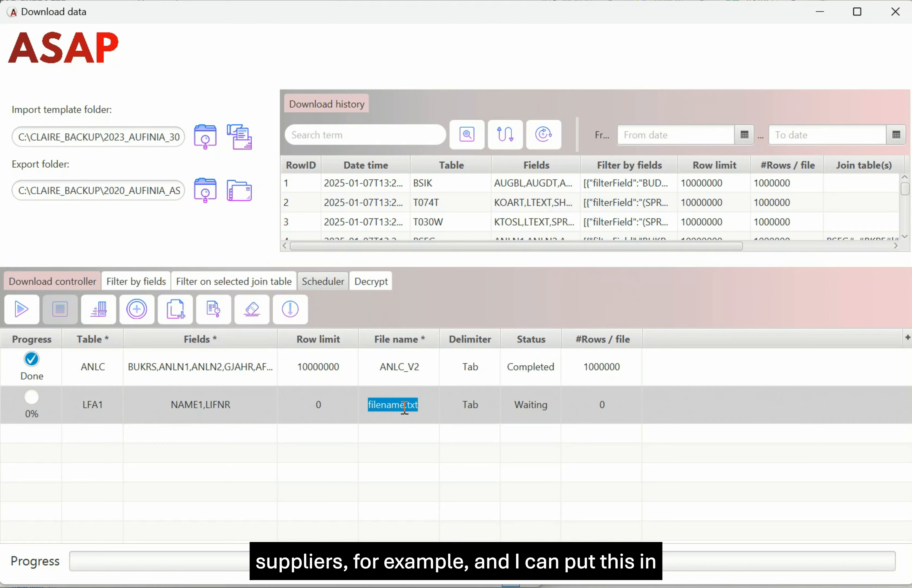
click(404, 405)
key(shift+Home)
key(BackSpace)
text(LFA1)
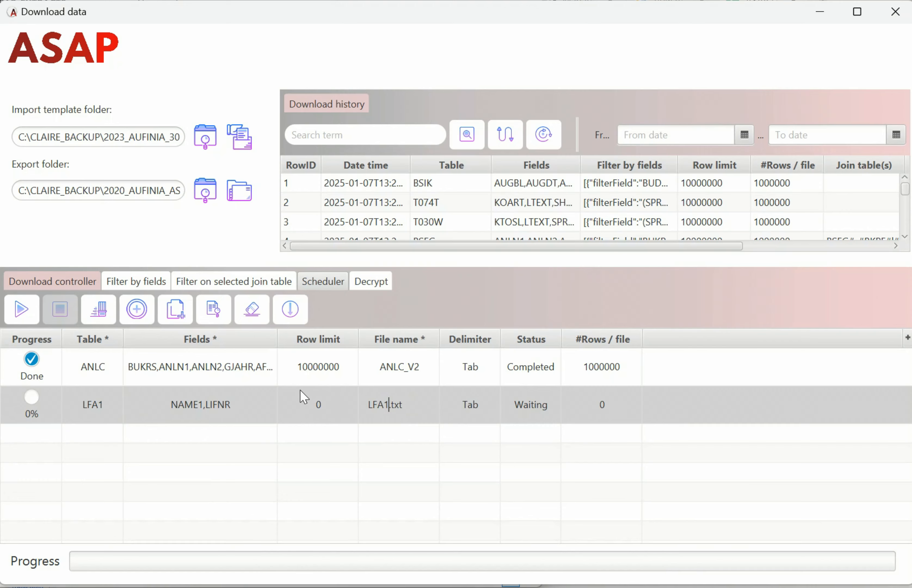
key(Return)
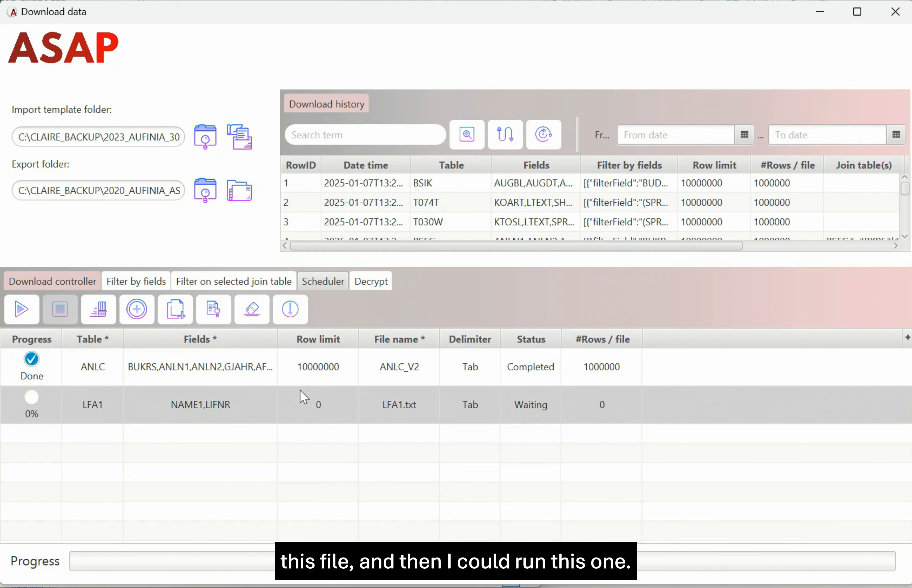
click(20, 309)
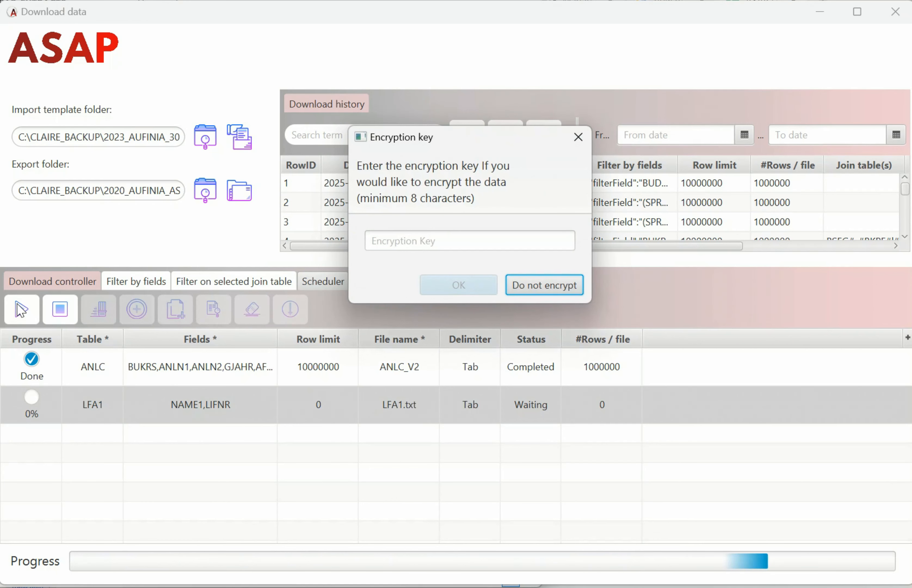
Run the LFA1 download without encryption and dismiss the started and finished notices.
click(544, 285)
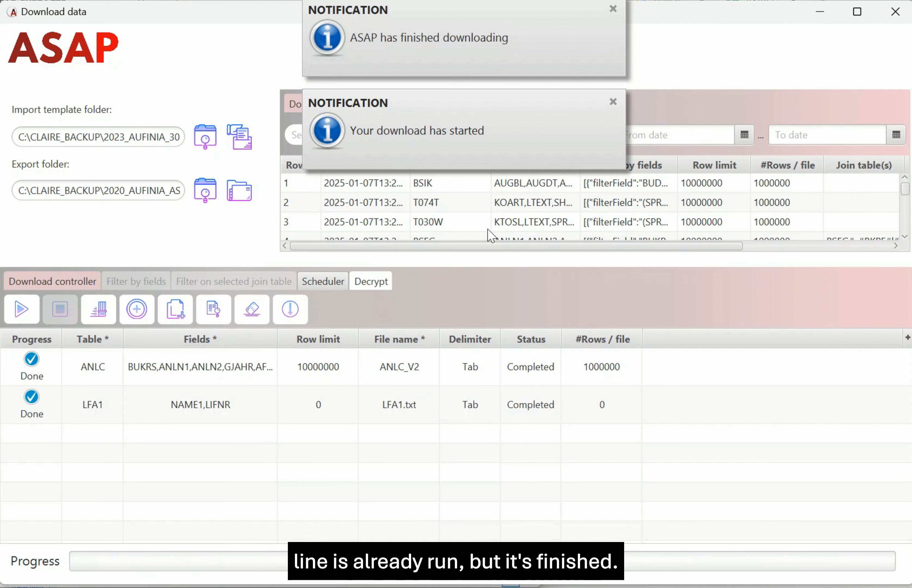
click(612, 101)
click(612, 8)
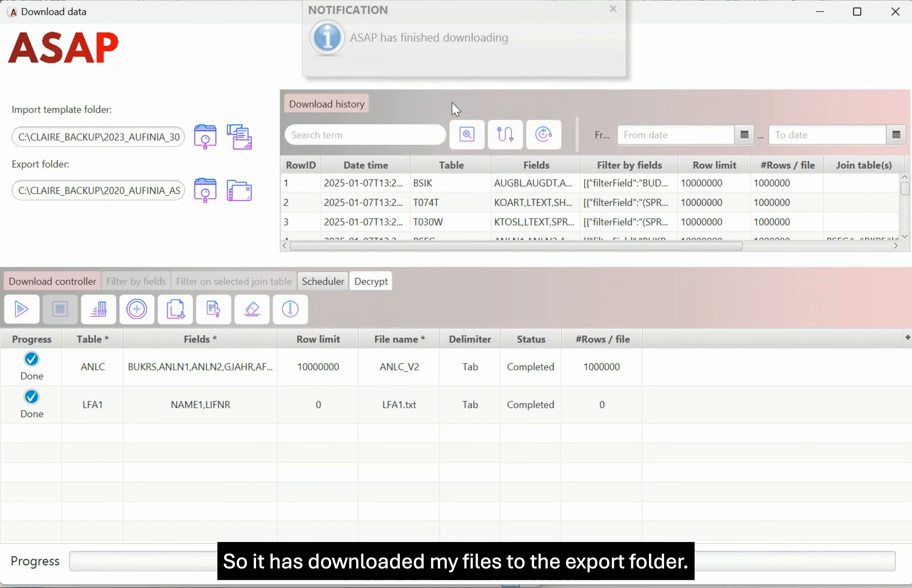
click(247, 200)
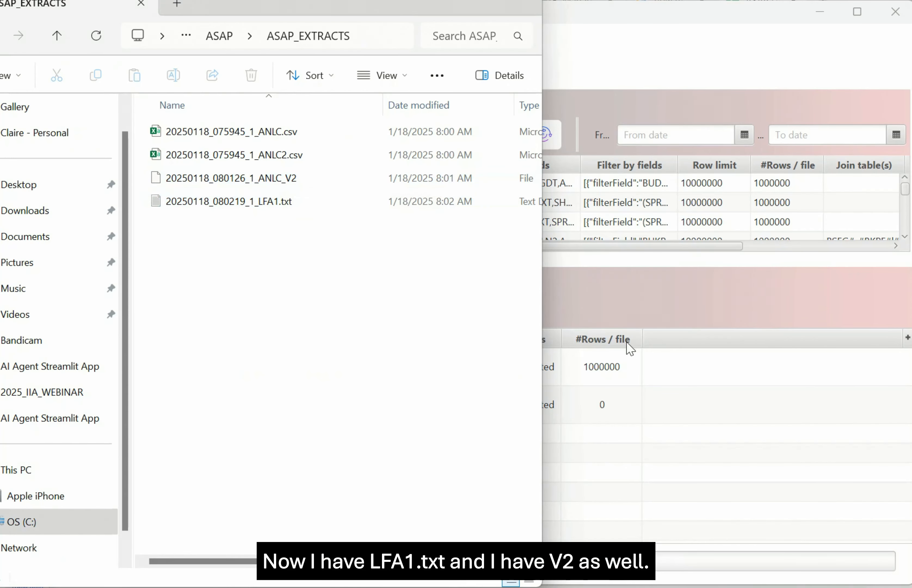
click(617, 306)
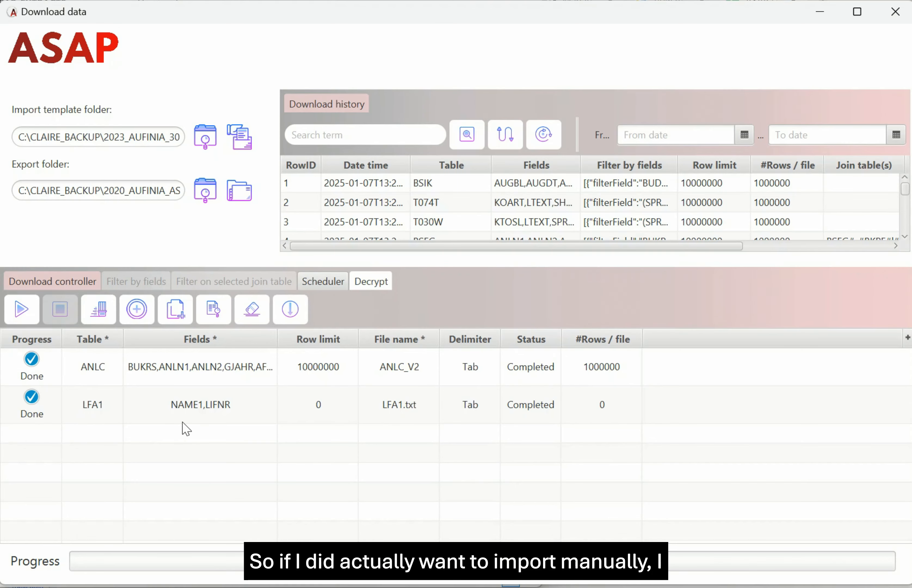
Save the two-row download queue as template NEW_TEMPLATE, then clear the download table.
click(290, 307)
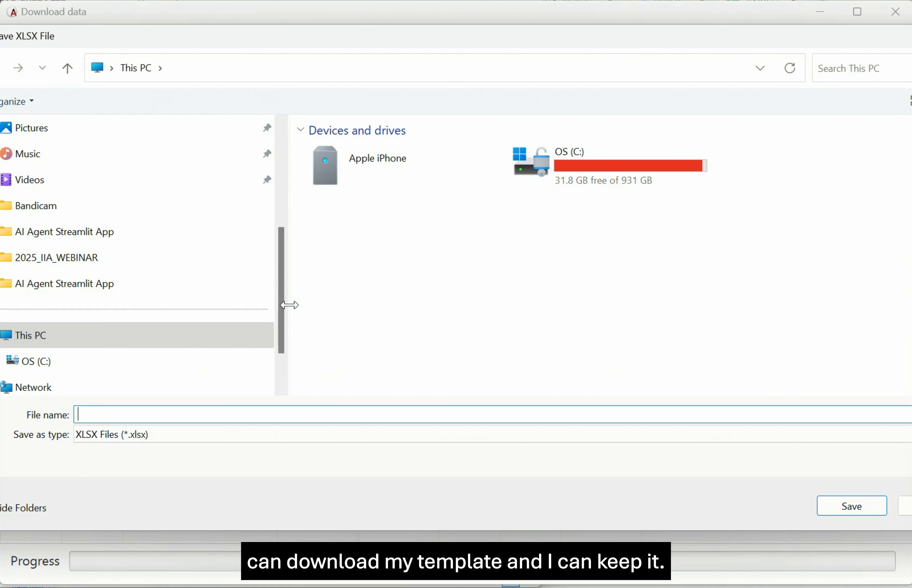
text(NEW_)
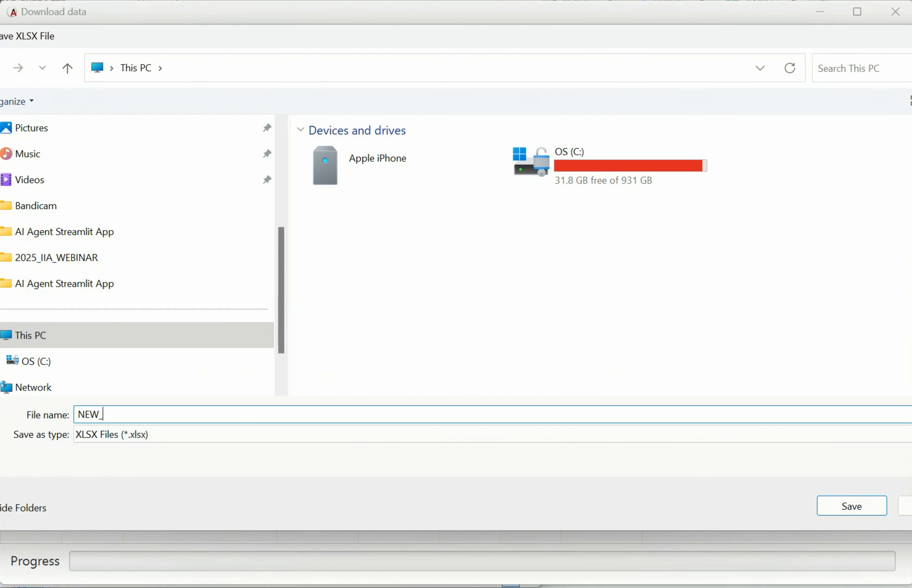
text(TEMPLATE)
key(Return)
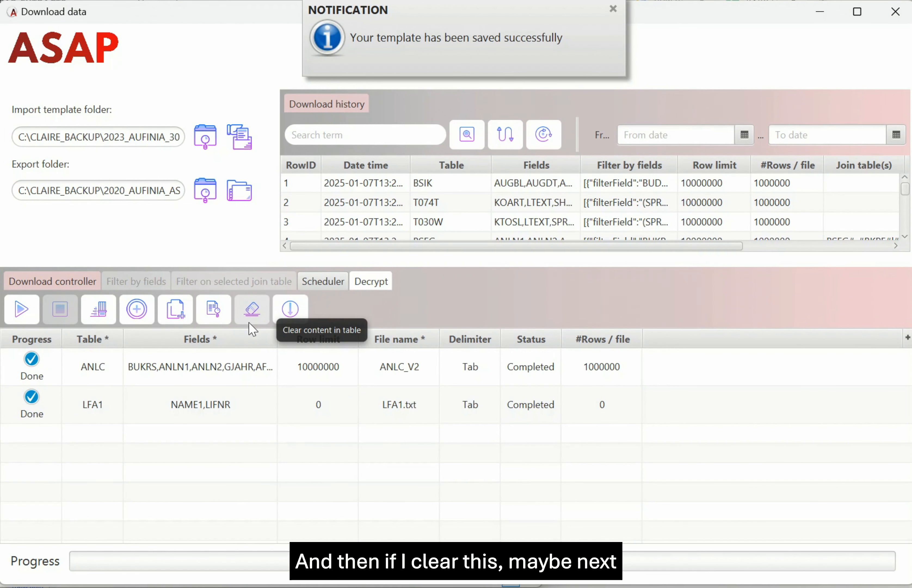
click(252, 310)
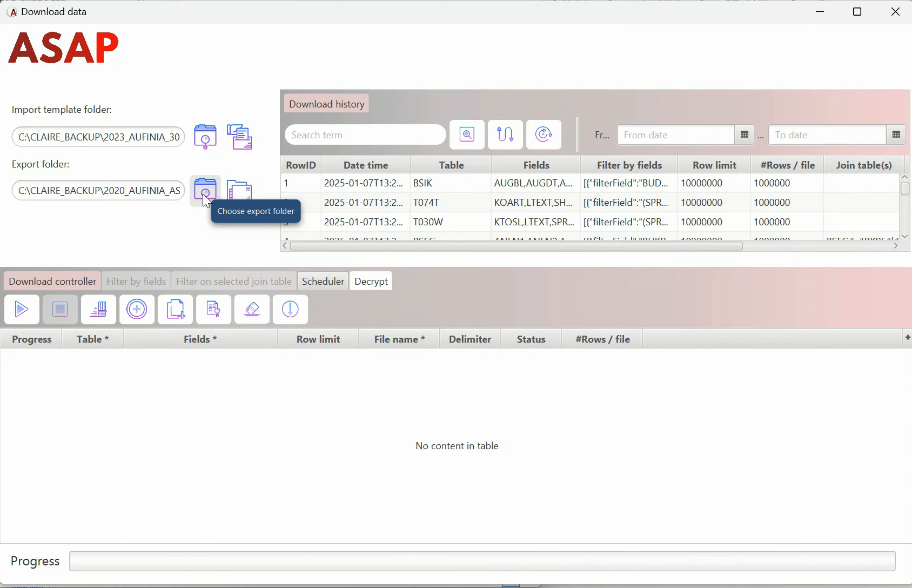
Dismiss the empty-list warning and import the CDPOS_CDHDR_ChangeDocumentsPOs.xlsx template into the download list.
click(318, 286)
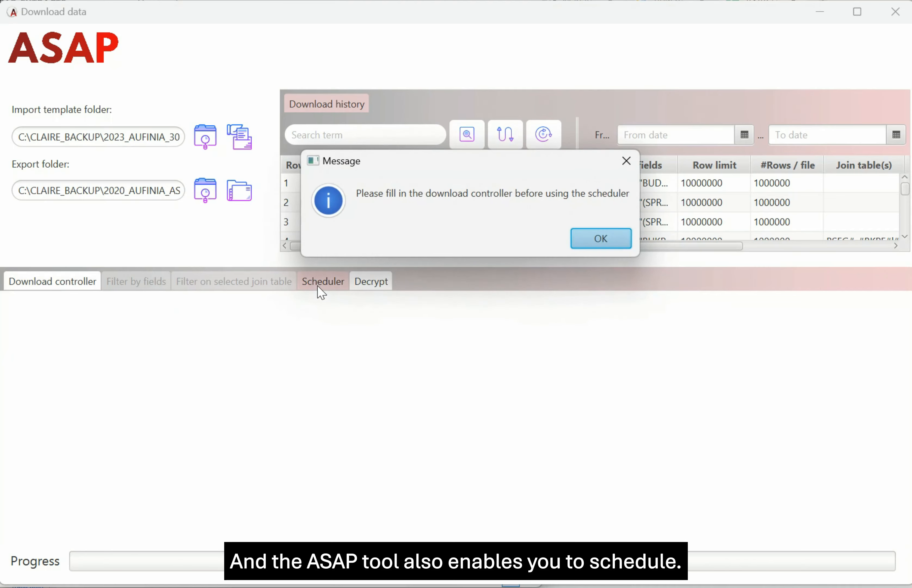
click(613, 247)
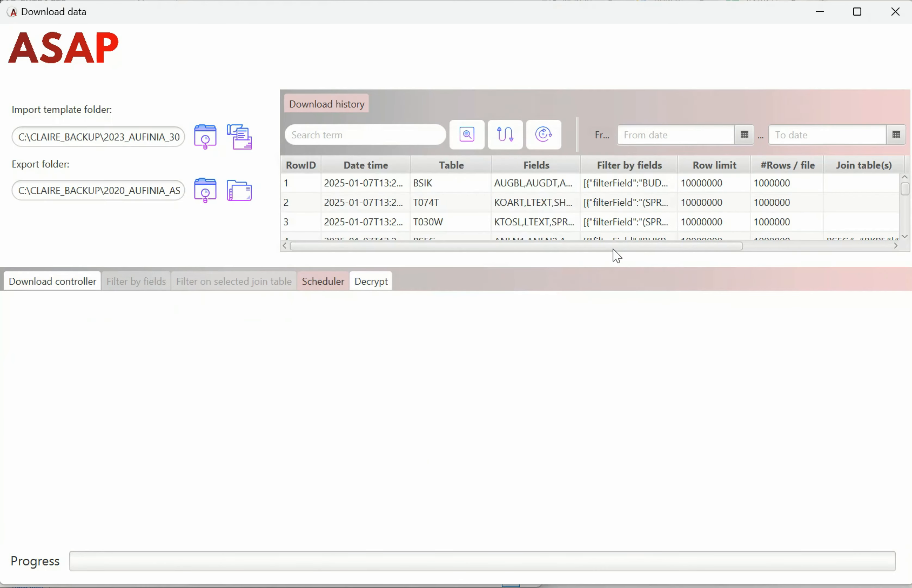
click(55, 284)
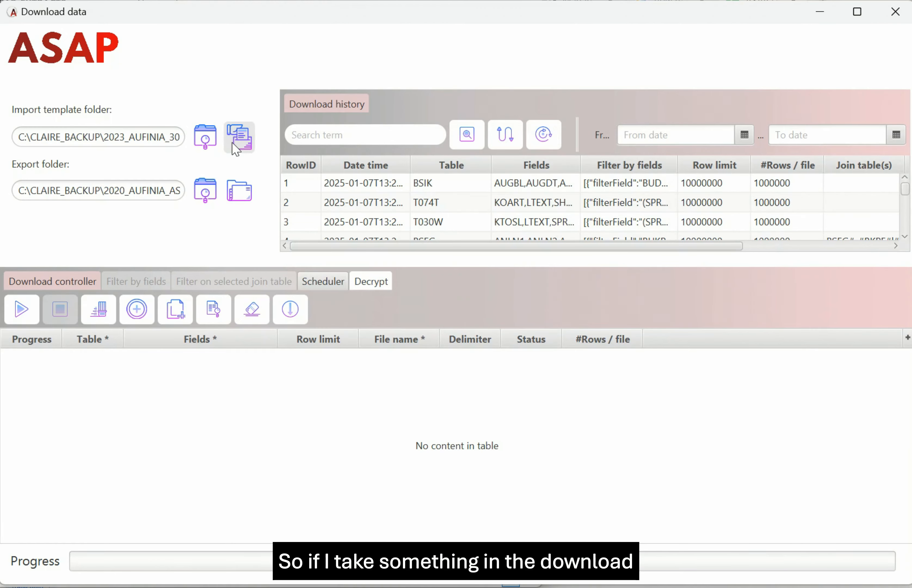
click(210, 145)
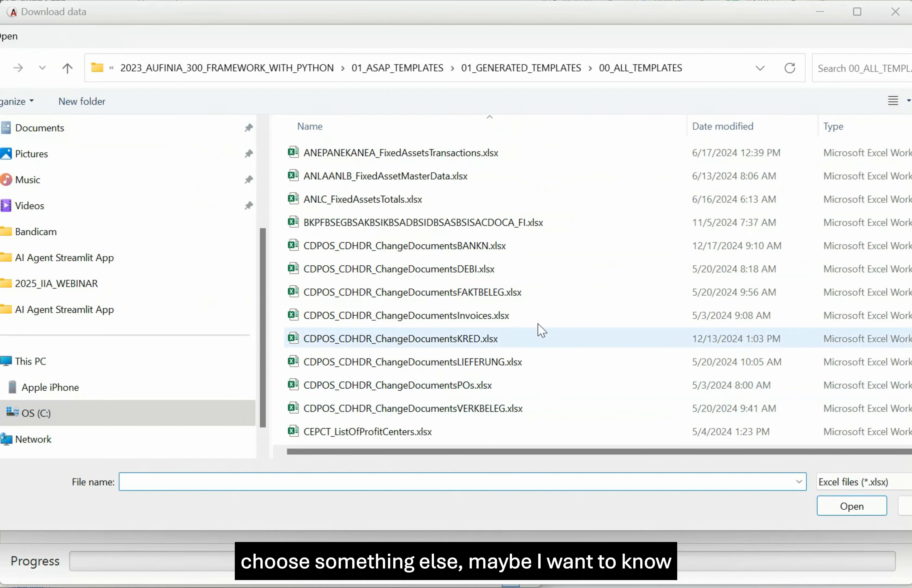
click(432, 385)
click(844, 508)
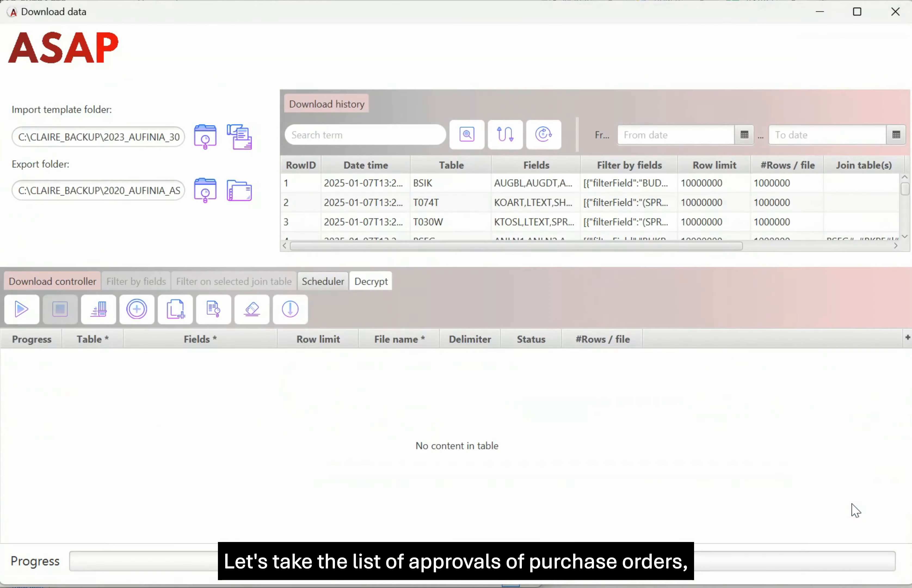
click(239, 138)
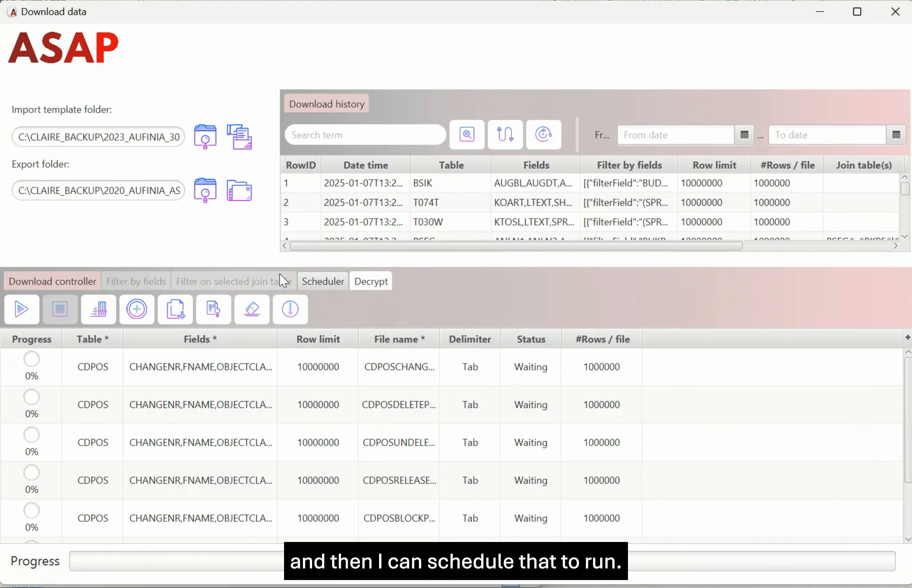
Schedule a monthly run from 1/19/2025 at 12 PM with an encryption key, using NEW_TEMPLATE.xlsx.
click(332, 291)
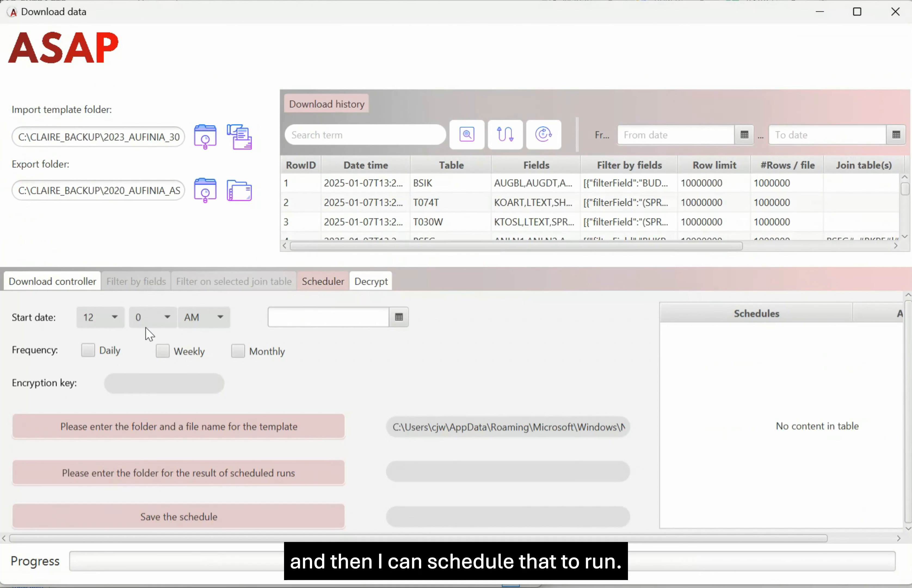
click(115, 318)
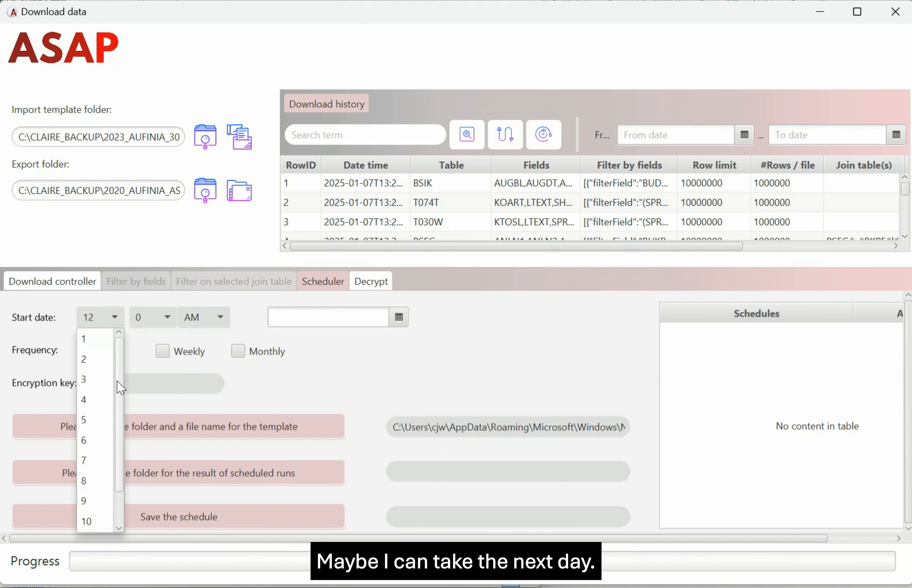
drag(117, 478, 123, 541)
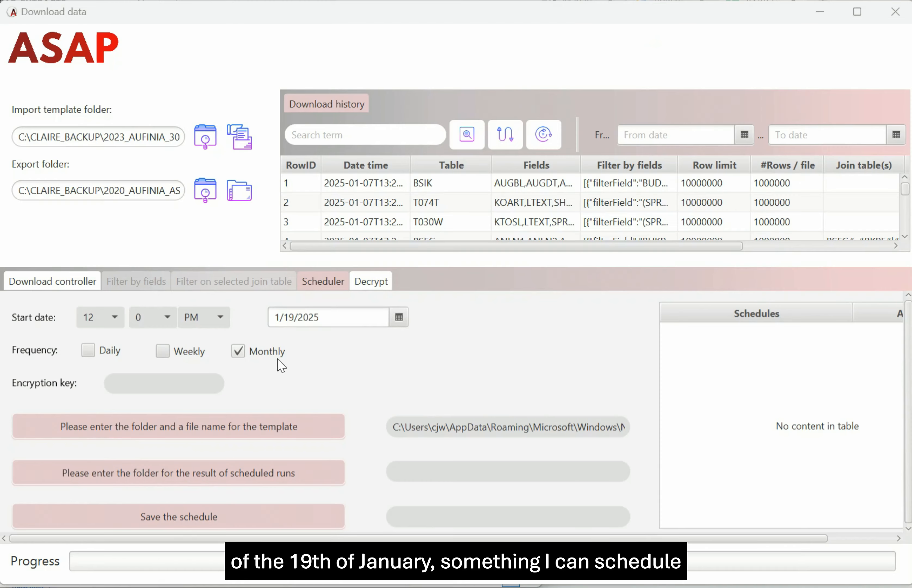
click(181, 390)
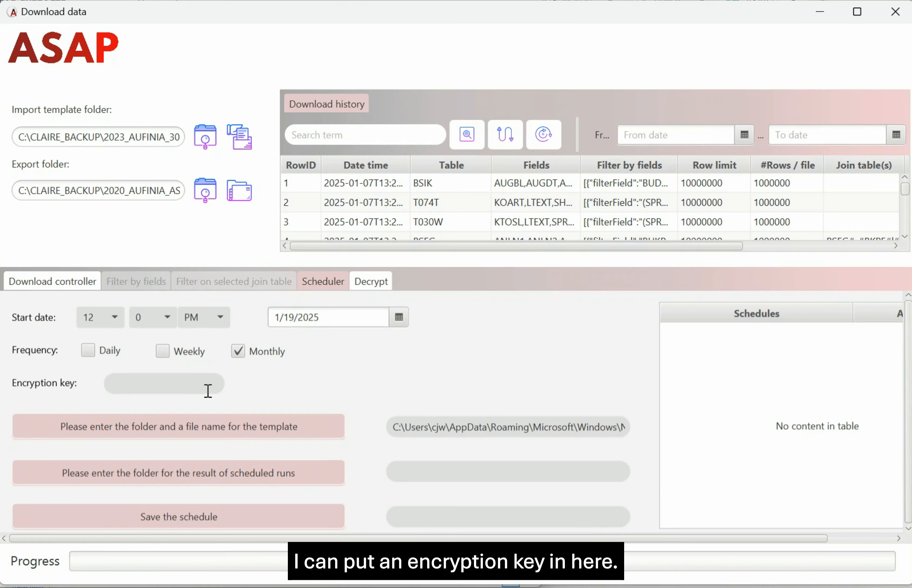
text(1234)
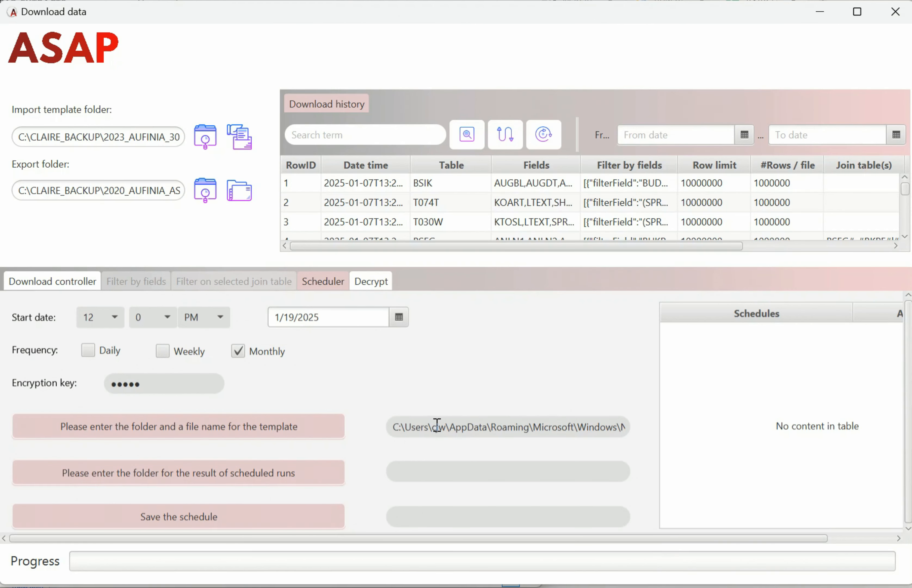
key(End)
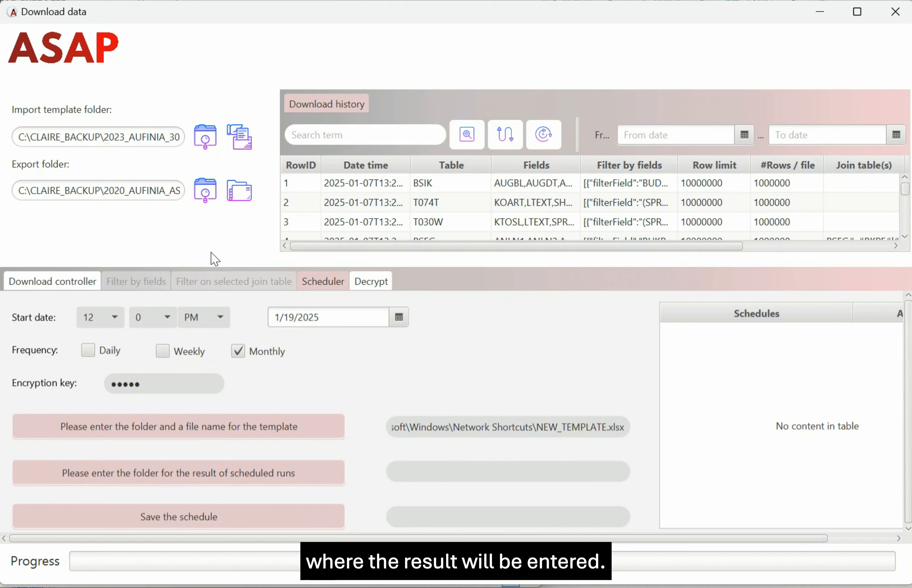
Use the ASAP_EXTRACTS export path as results folder and schedule location, then save the schedule.
click(127, 190)
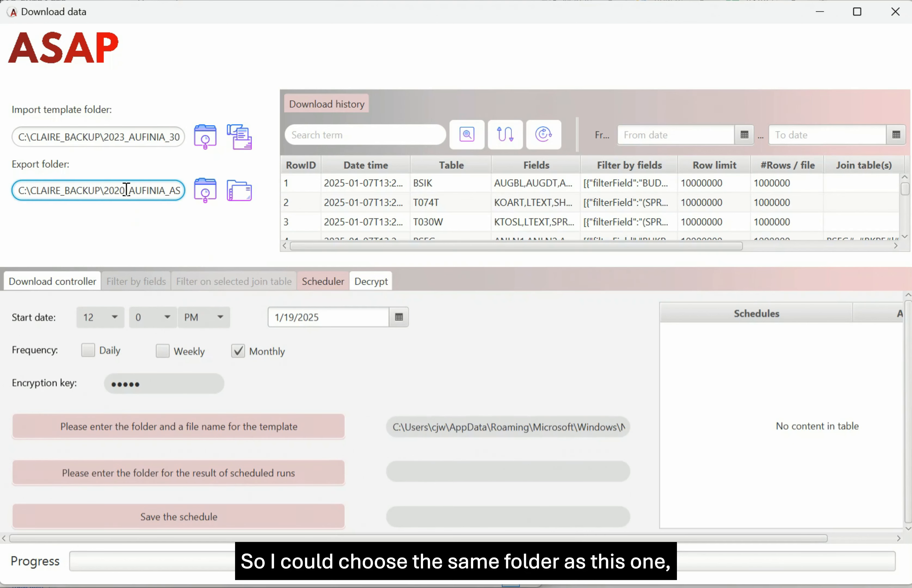
key(End)
key(shift+Home)
key(ctrl+c)
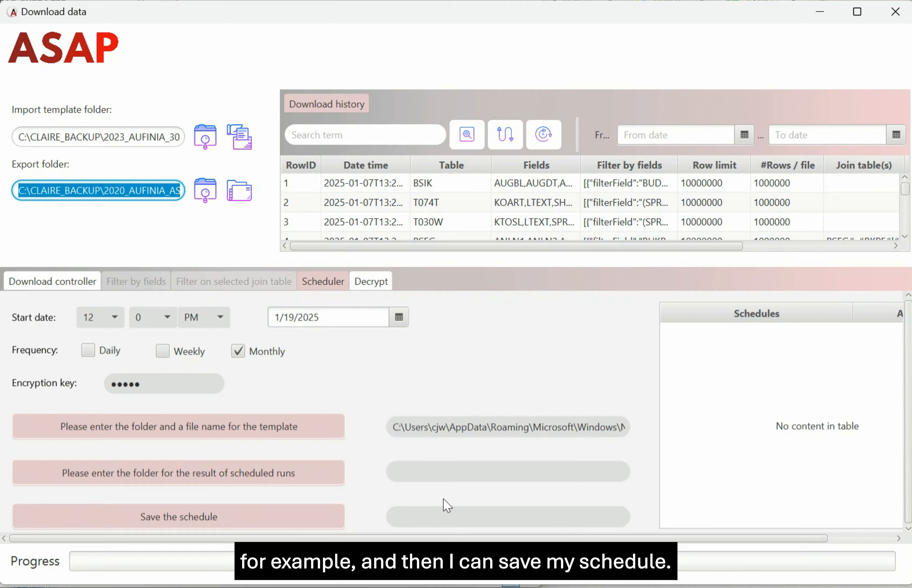
click(437, 472)
key(ctrl+v)
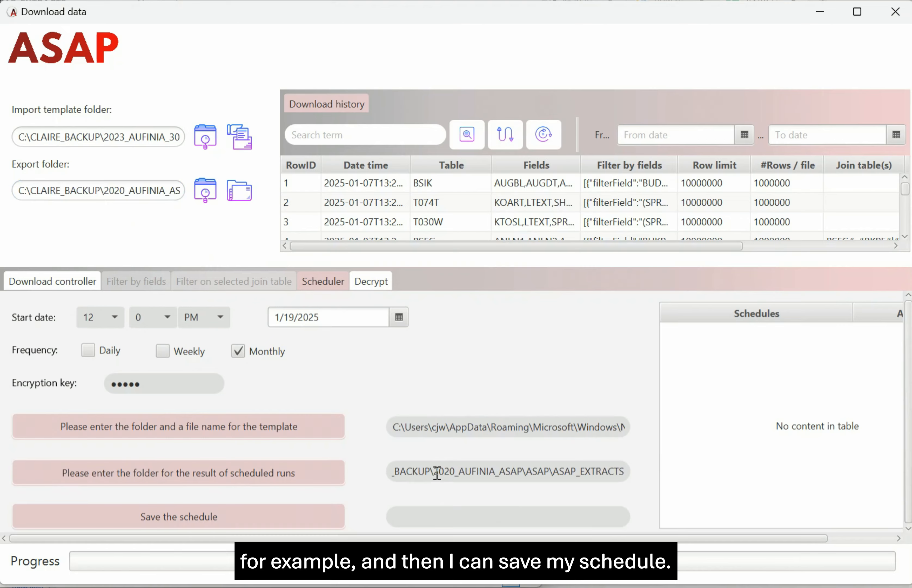
click(439, 519)
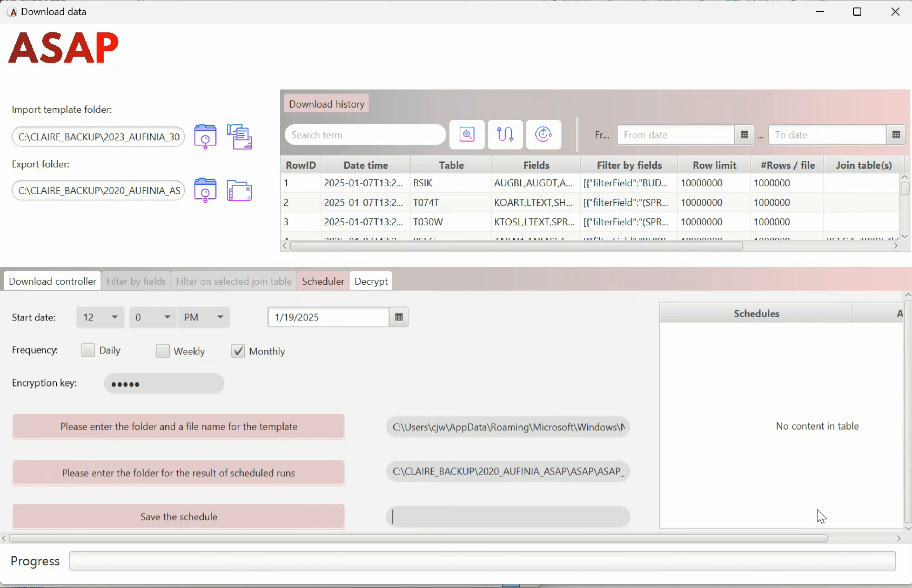
key(ctrl+v)
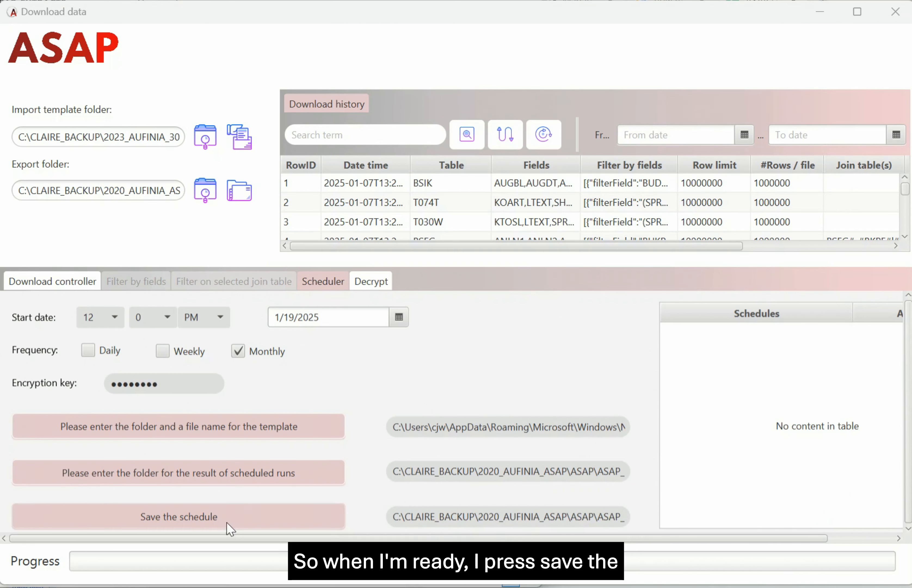
click(171, 522)
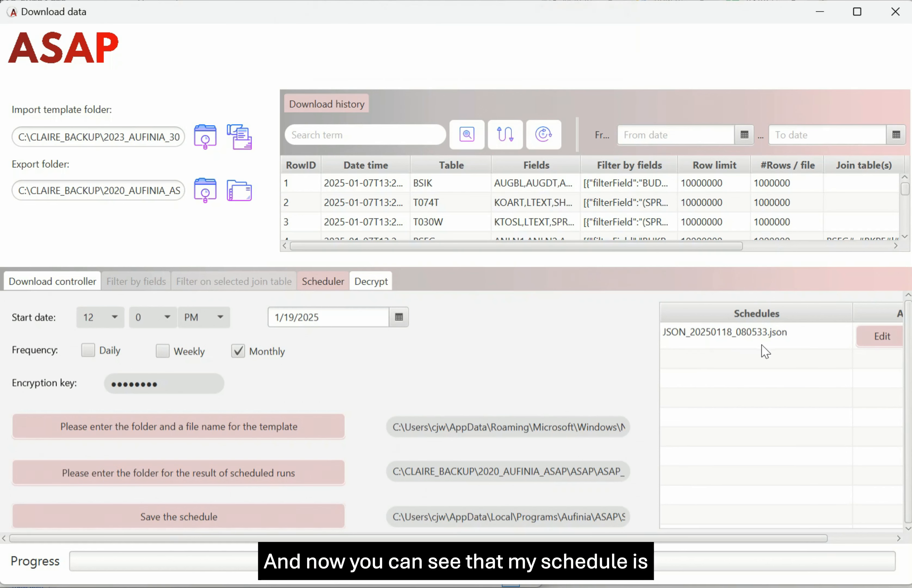
Edit the startDate day of schedule JSON_20250118_080533.json and save the change.
drag(751, 540, 822, 540)
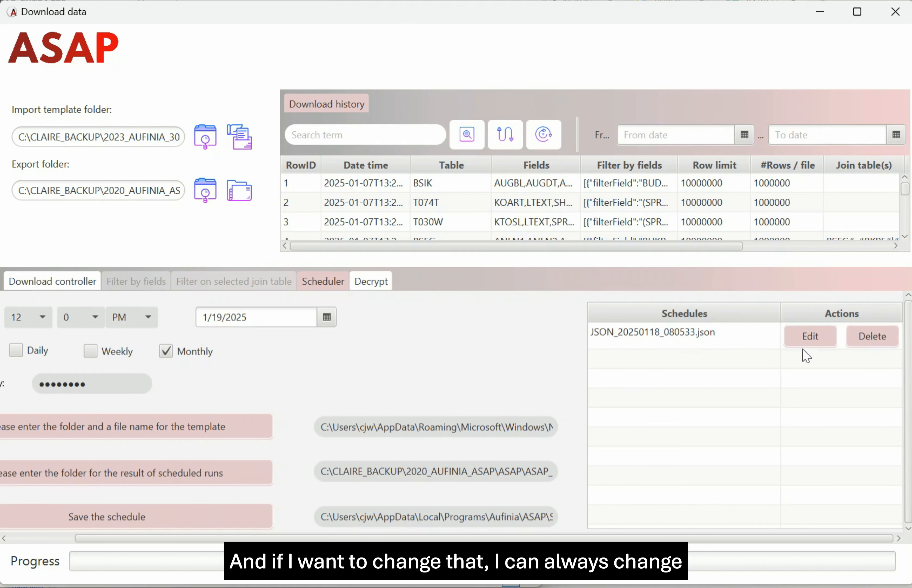
click(820, 340)
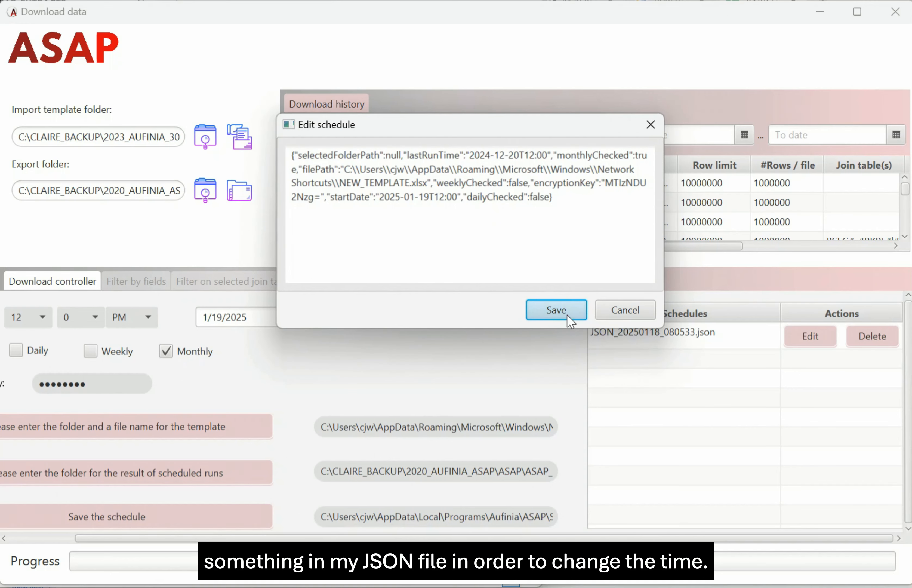
drag(429, 197, 379, 197)
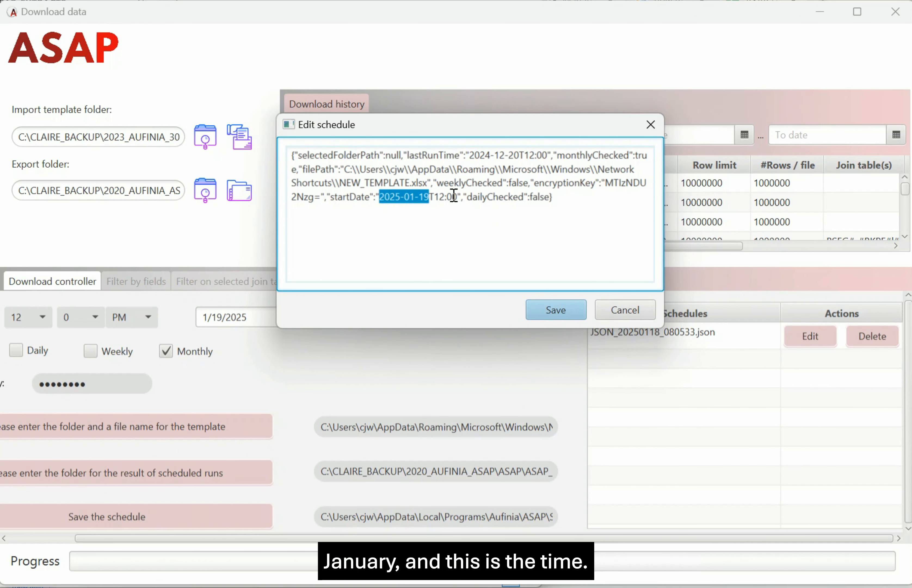
click(571, 318)
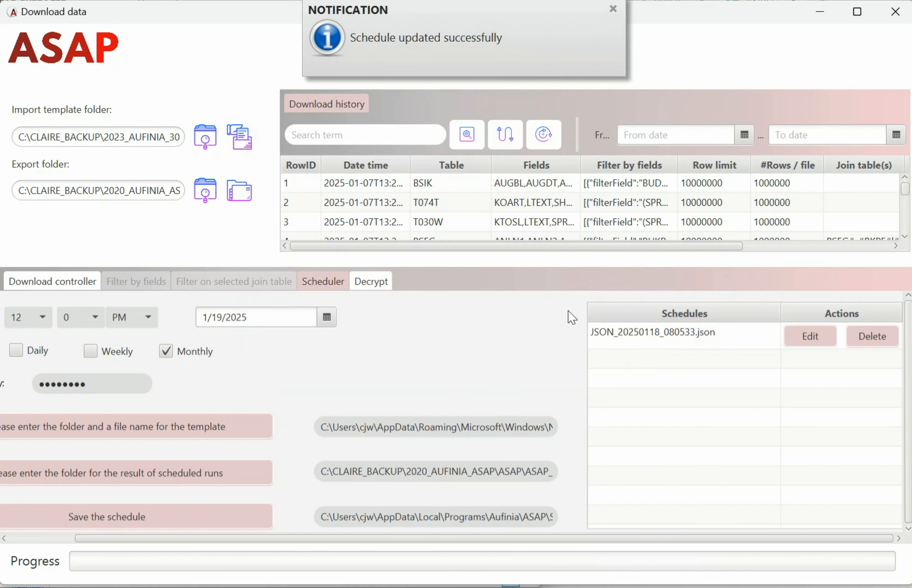